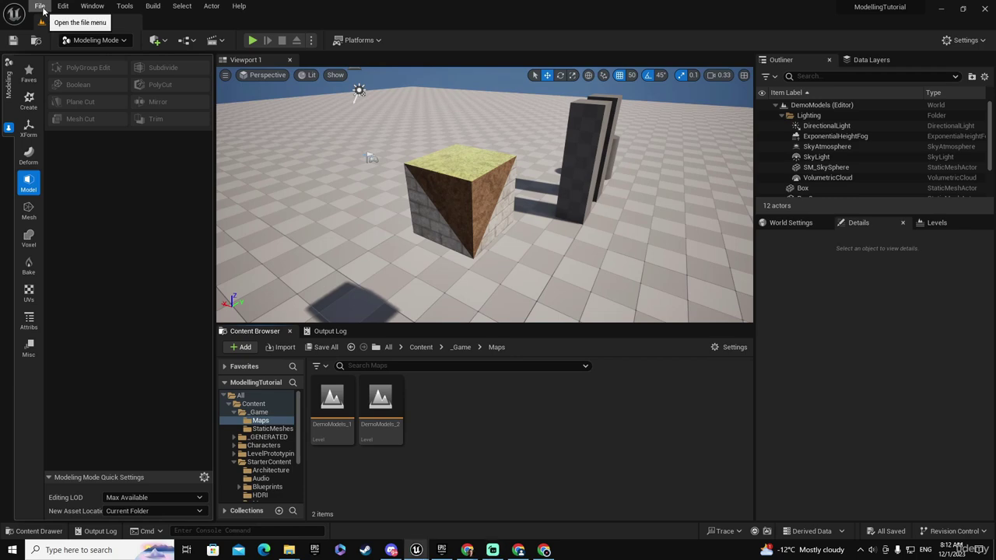
# - Create a new level from the Basic template
pyautogui.click(43, 8)
pyautogui.click(66, 37)
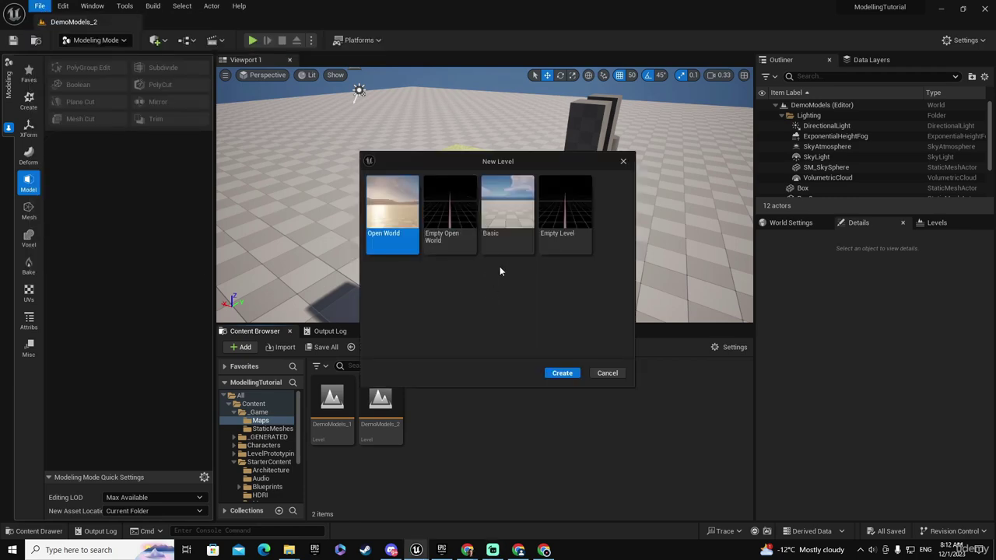
pyautogui.click(513, 234)
pyautogui.click(562, 374)
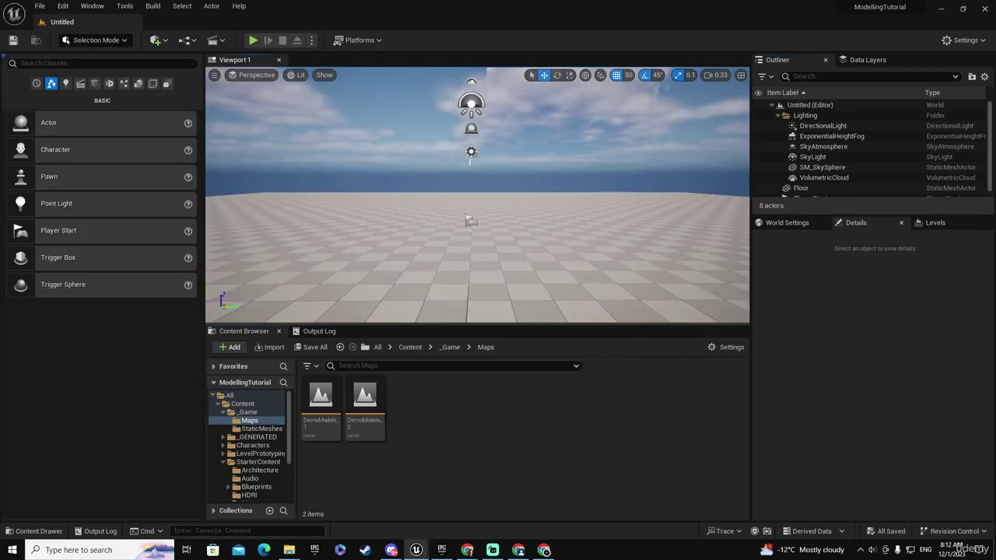
# - Switch to Modeling mode and create a 100 × 100 × 100 box on the floor at about X -650, Y -50
pyautogui.click(64, 40)
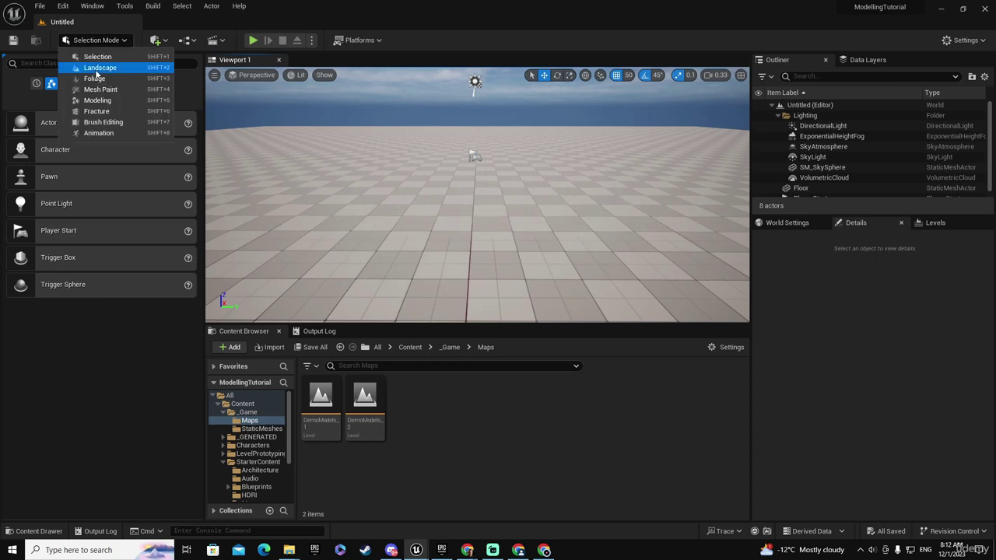
pyautogui.click(85, 112)
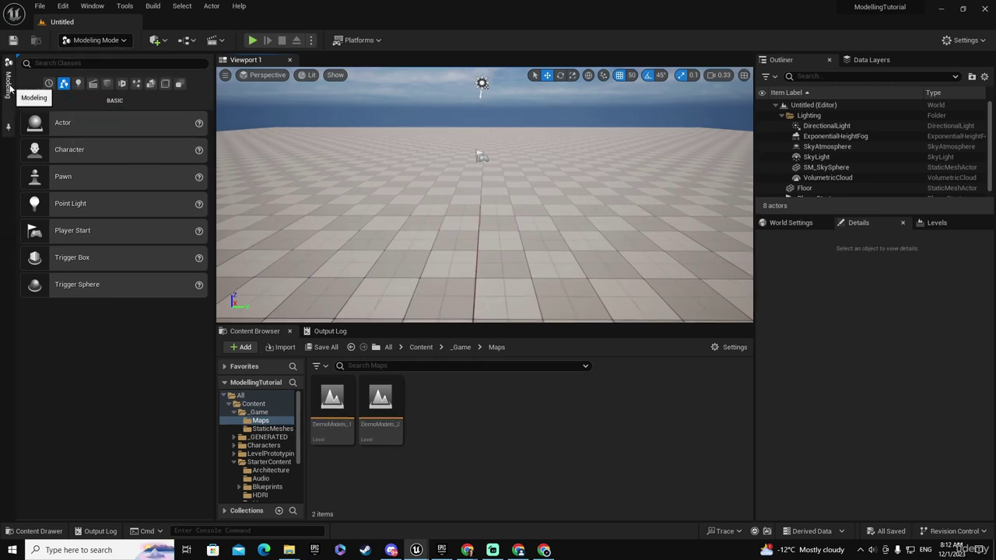
pyautogui.click(9, 86)
pyautogui.click(69, 67)
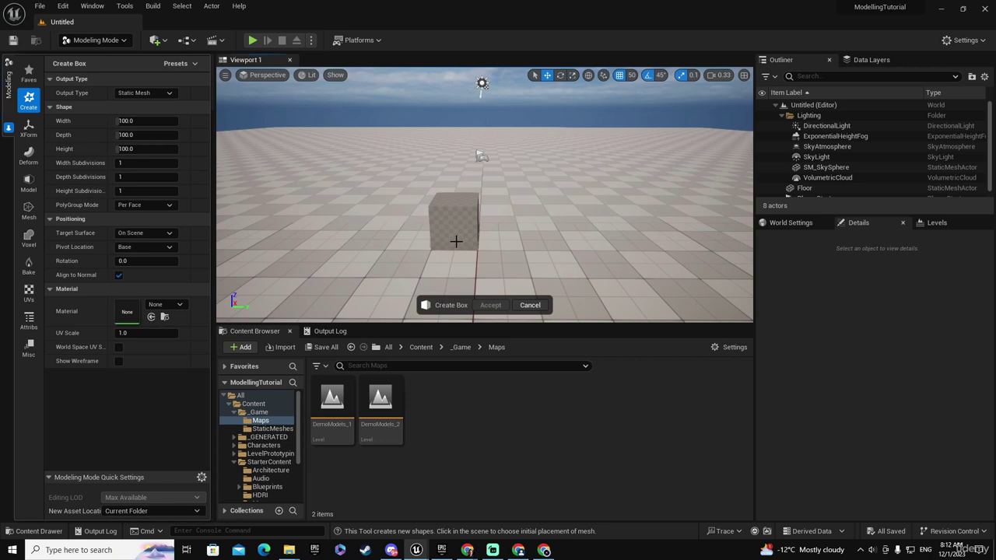
pyautogui.click(456, 241)
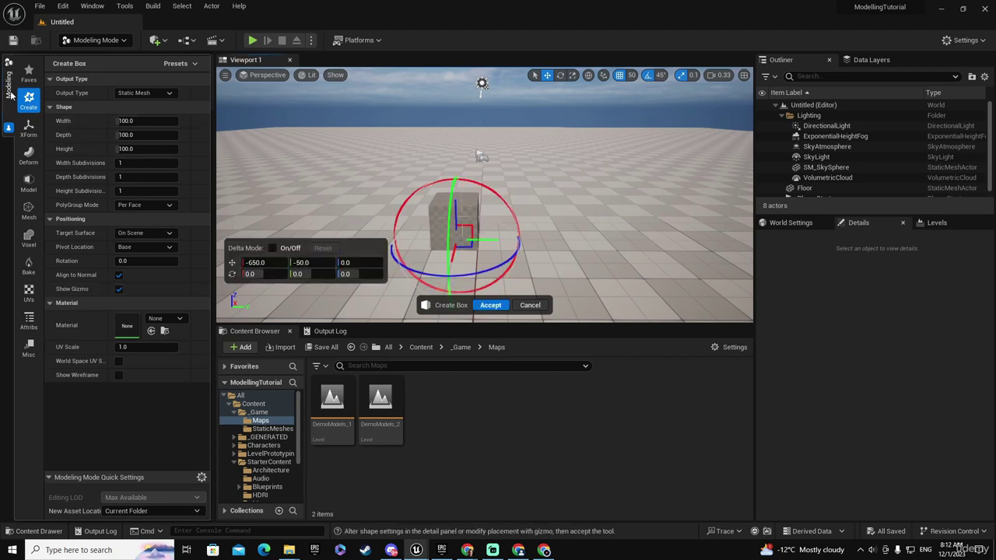
pyautogui.click(490, 305)
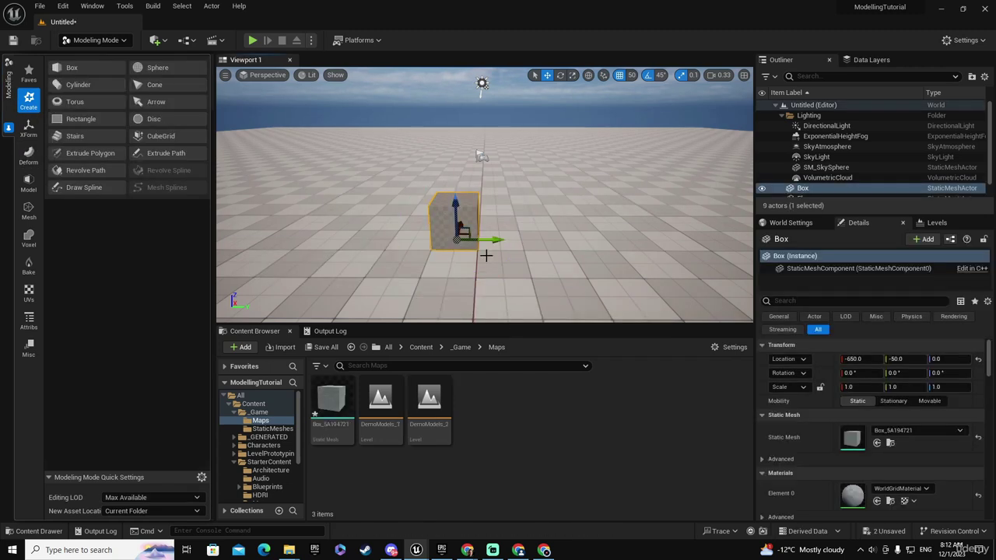
# - Start PolyGroup Edit on the box and move one top edge outward to Y 100 and up to Z 150
pyautogui.click(29, 183)
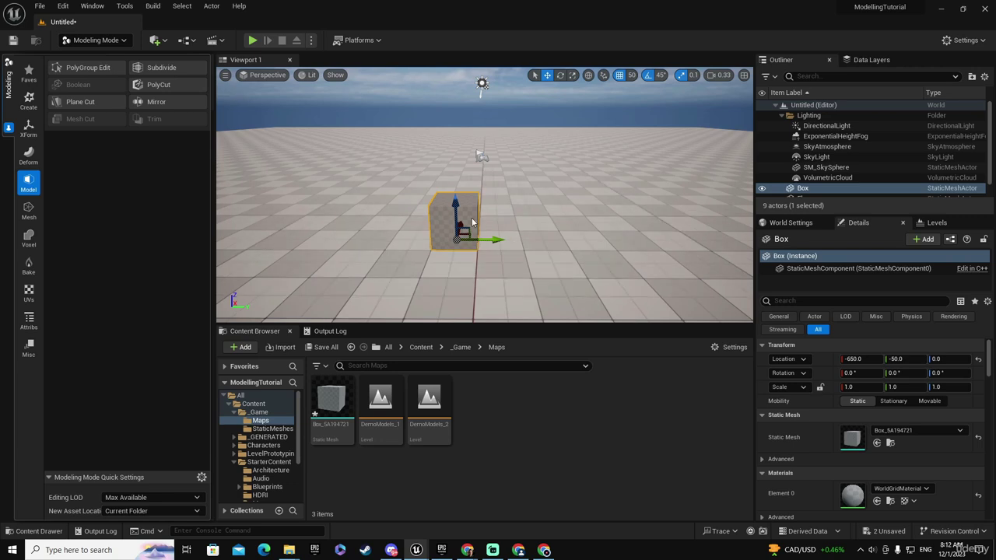
pyautogui.moveTo(472, 222)
pyautogui.mouseDown(button='right')
pyautogui.moveTo(462, 240)
pyautogui.moveTo(473, 218)
pyautogui.mouseUp(button='right')
pyautogui.press('w')
pyautogui.press('s')
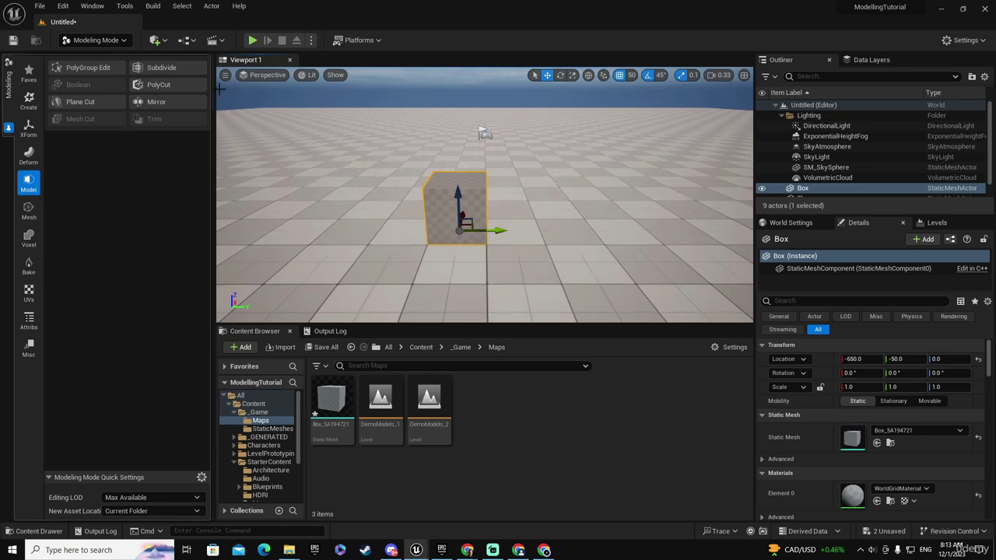
pyautogui.click(88, 69)
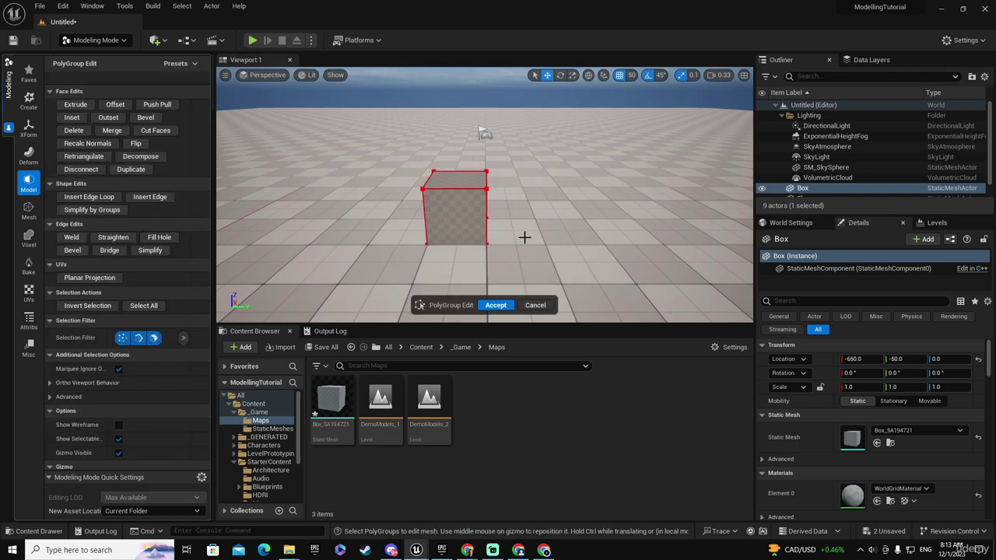
pyautogui.moveTo(459, 222); pyautogui.dragTo(389, 225, button='right')
pyautogui.press('w')
pyautogui.press('d')
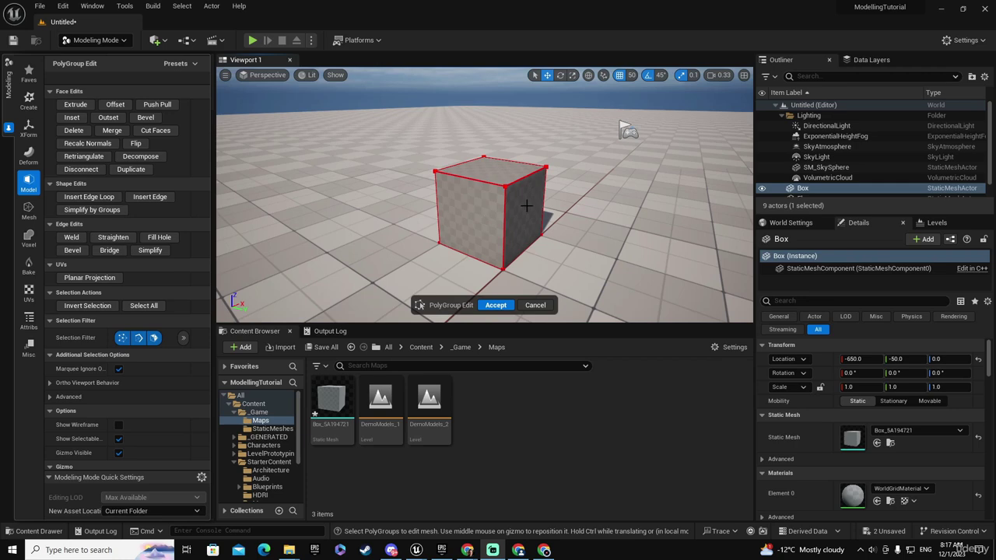
pyautogui.moveTo(527, 205); pyautogui.dragTo(635, 219, button='right')
pyautogui.press('a')
pyautogui.press('d')
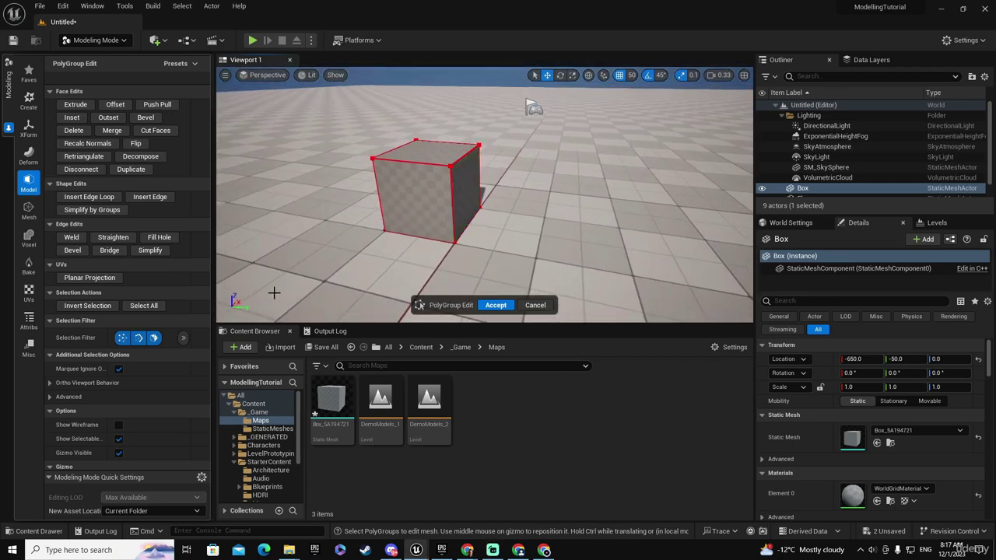
pyautogui.click(470, 151)
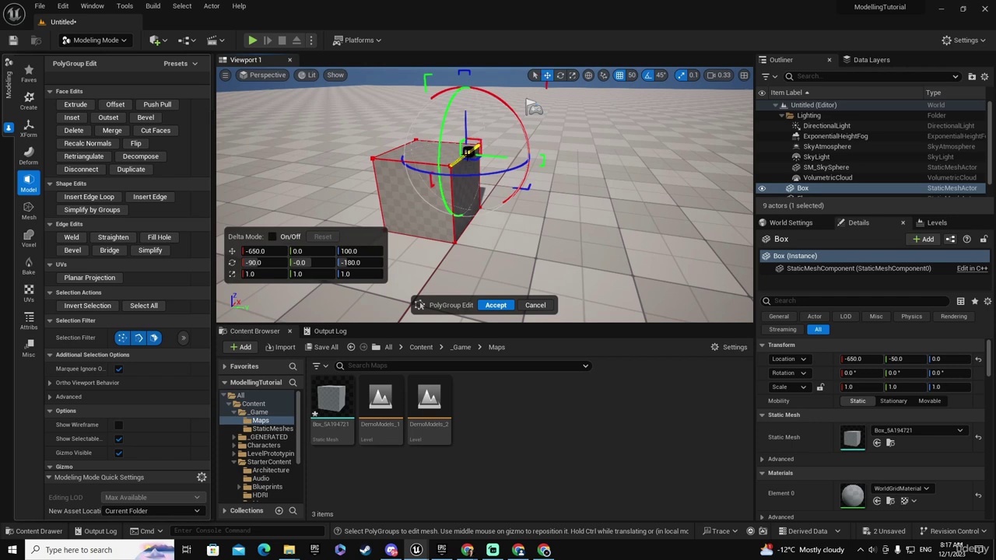
pyautogui.moveTo(506, 160); pyautogui.dragTo(580, 169)
pyautogui.moveTo(552, 132); pyautogui.dragTo(557, 109)
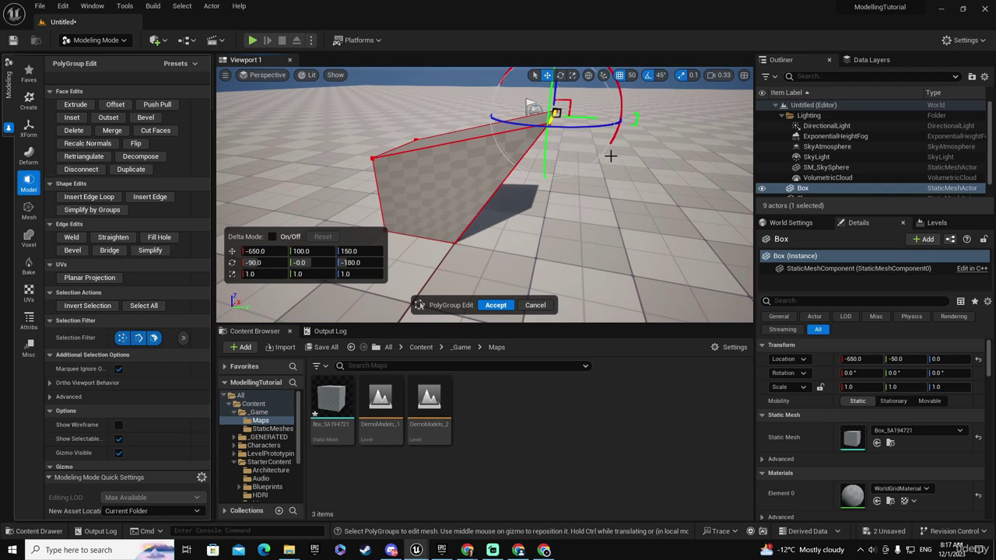
# - Toggle the vertex selection filter off and on, and move the sloping top edge outward to X -500
pyautogui.moveTo(611, 156)
pyautogui.mouseDown(button='right')
pyautogui.moveTo(632, 145)
pyautogui.moveTo(616, 131)
pyautogui.moveTo(612, 149)
pyautogui.moveTo(593, 146)
pyautogui.moveTo(582, 124)
pyautogui.moveTo(612, 155)
pyautogui.mouseUp(button='right')
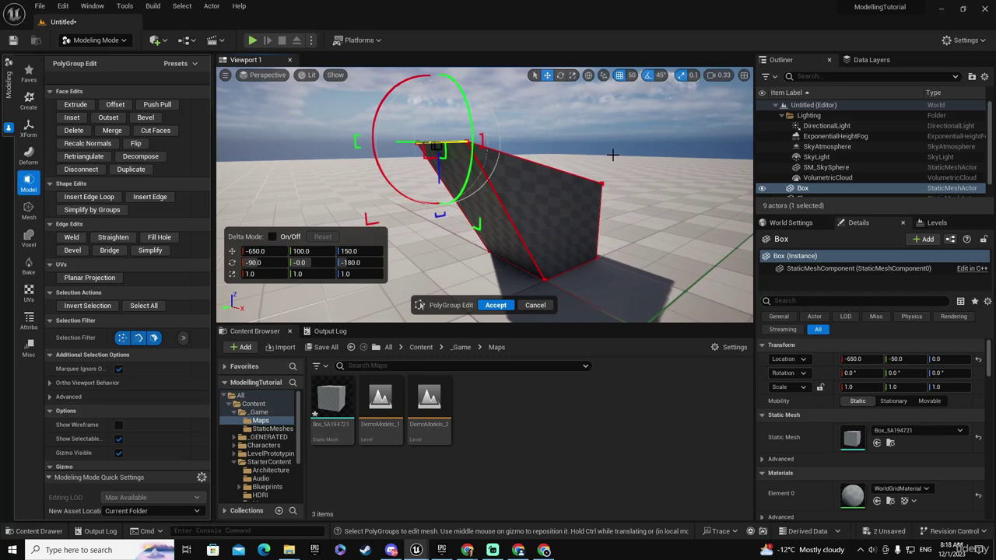
pyautogui.click(123, 337)
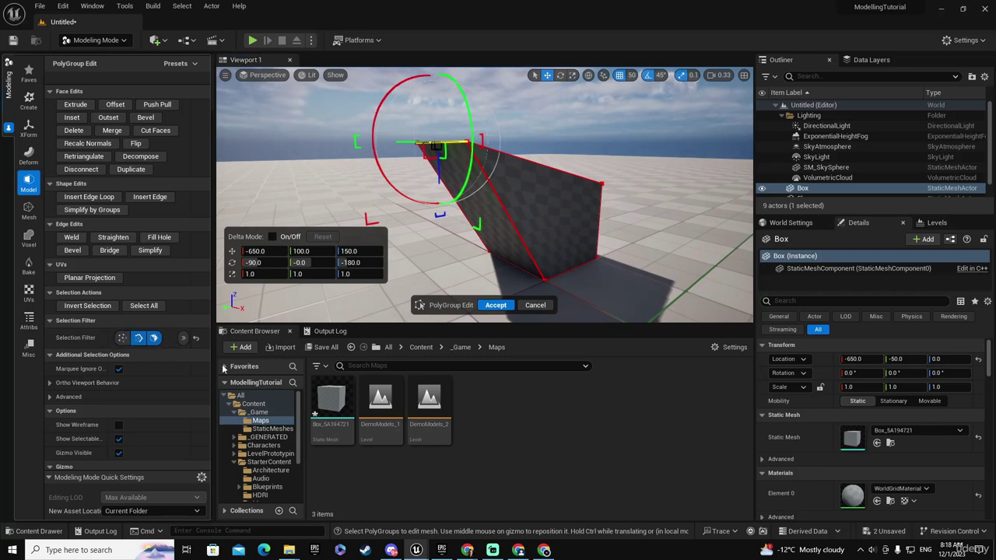
pyautogui.click(123, 337)
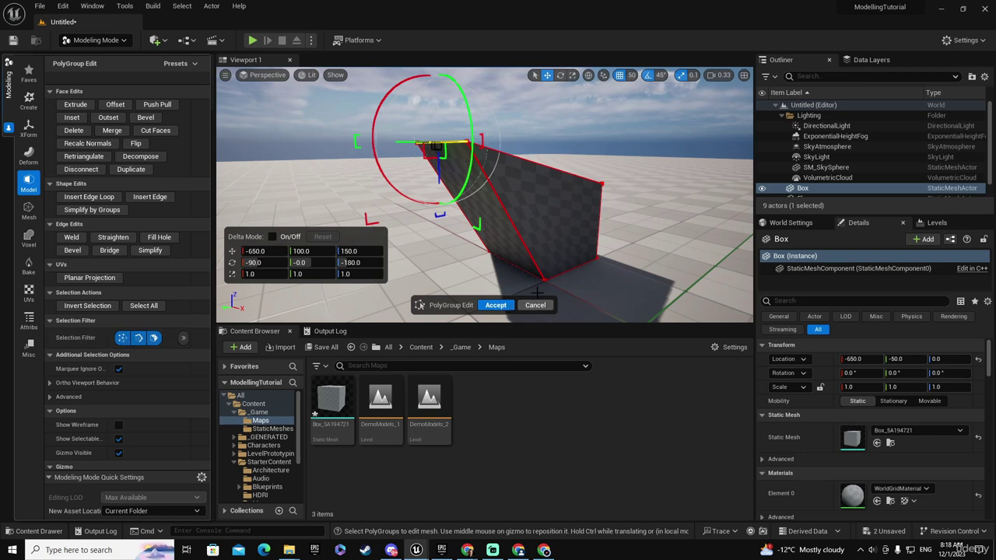
pyautogui.click(603, 182)
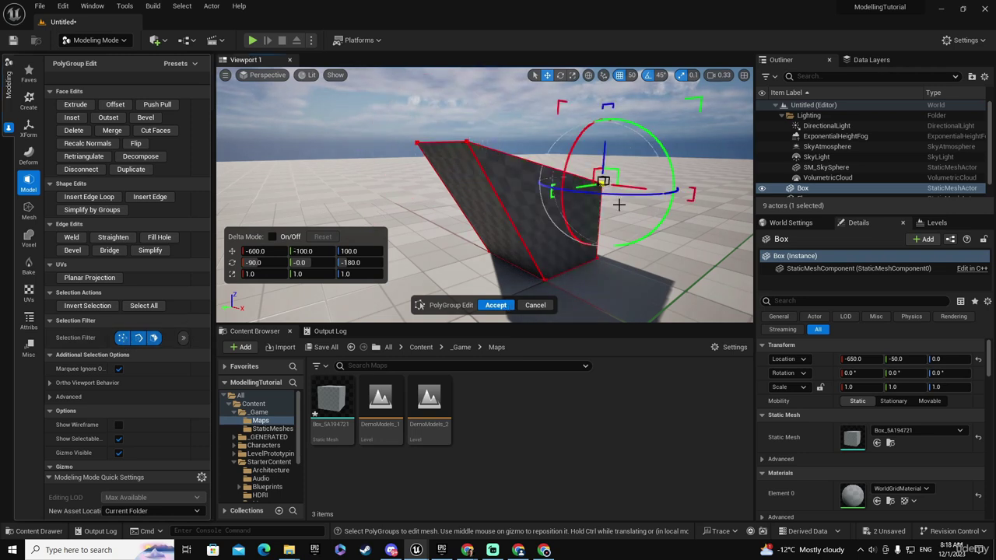
pyautogui.click(509, 163)
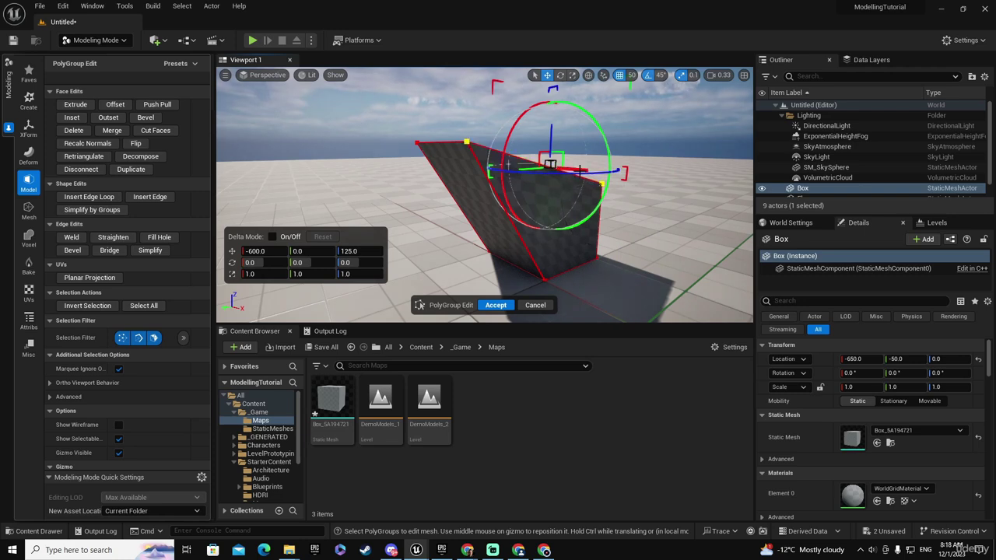
pyautogui.moveTo(588, 172); pyautogui.dragTo(696, 177)
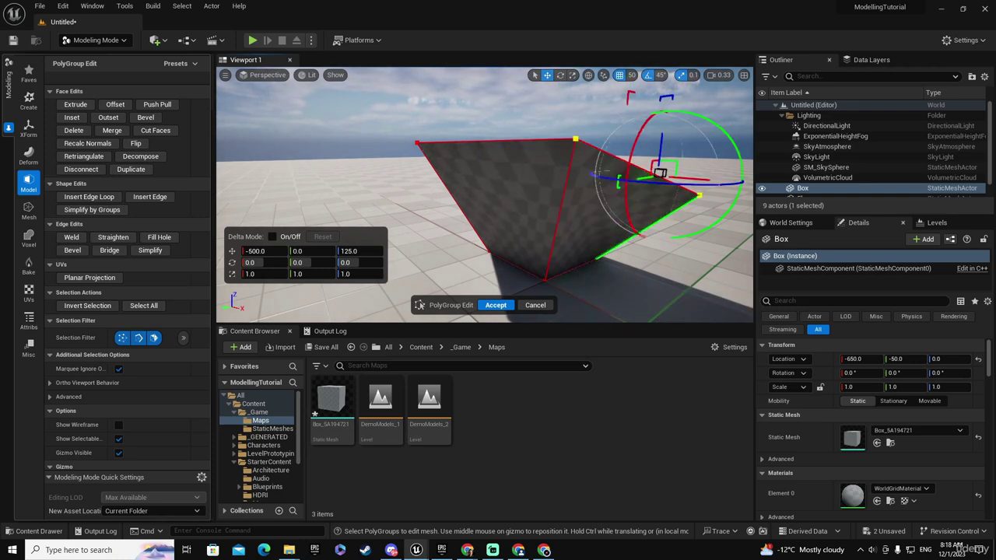
# - Raise the box's top corner vertex at X -700, Y -100 to Z 200, and discard all the PolyGroup edits
pyautogui.moveTo(697, 177); pyautogui.dragTo(498, 195, button='right')
pyautogui.moveTo(231, 171); pyautogui.dragTo(461, 128, button='right')
pyautogui.press('s')
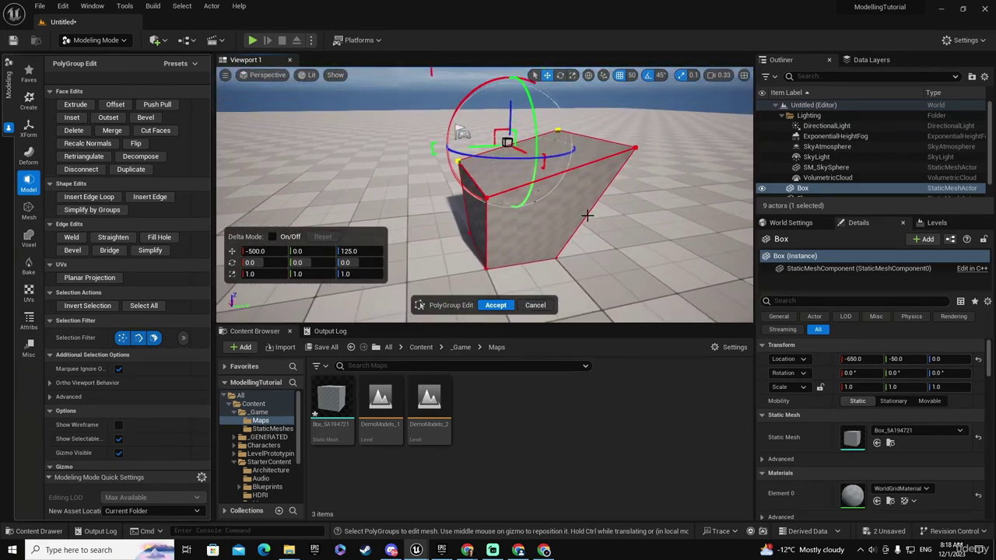
pyautogui.click(490, 201)
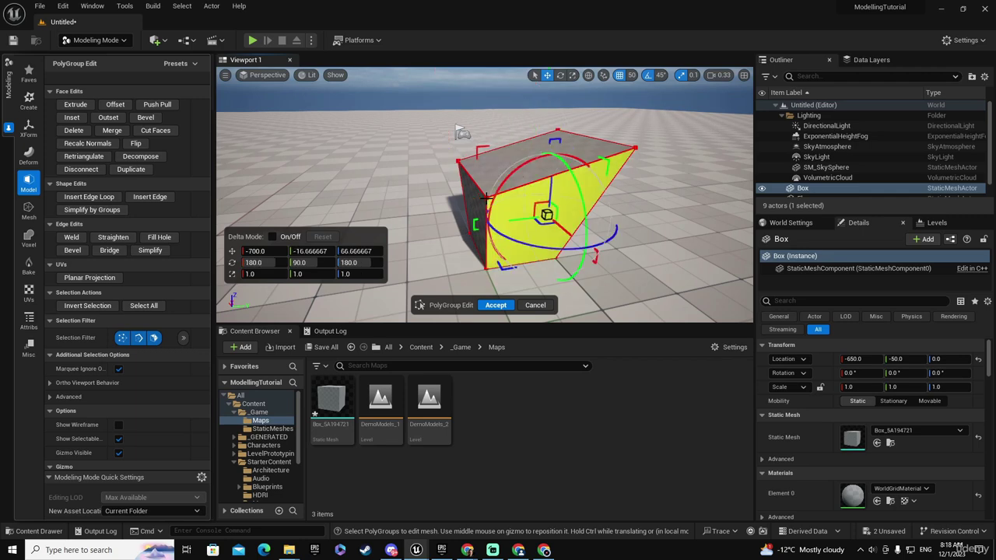
pyautogui.click(485, 200)
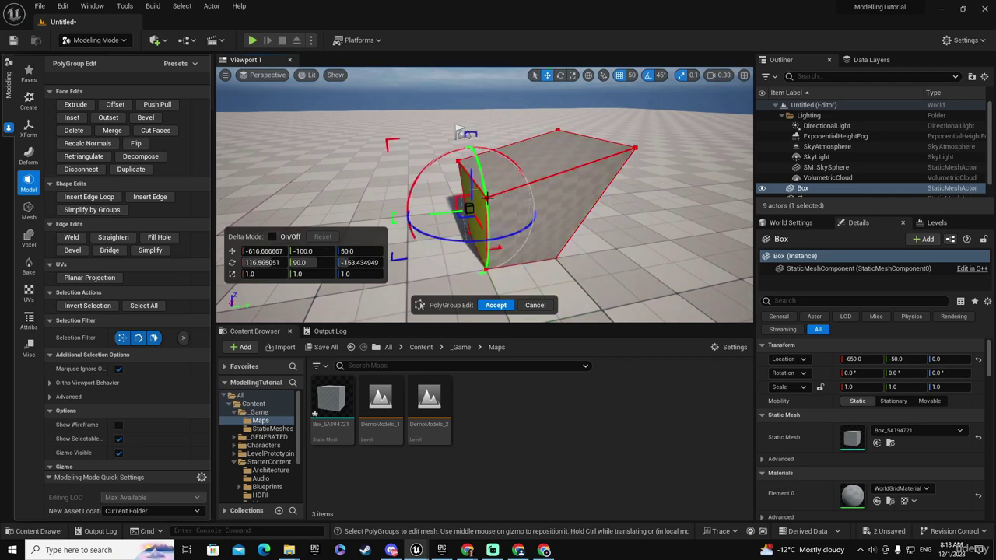
pyautogui.press('d')
pyautogui.moveTo(469, 199)
pyautogui.mouseDown(button='right')
pyautogui.moveTo(447, 222)
pyautogui.moveTo(469, 199)
pyautogui.mouseUp(button='right')
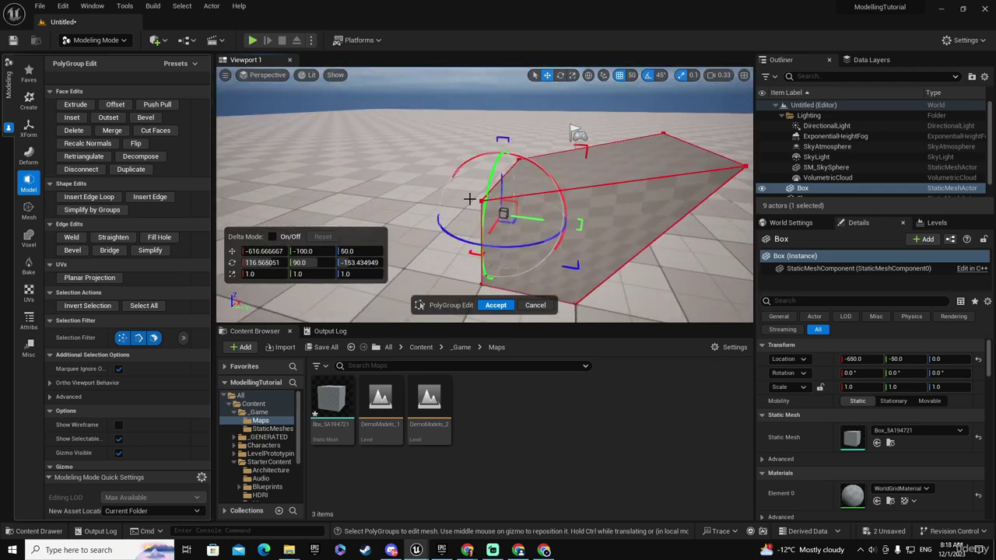
pyautogui.middleClick(482, 201)
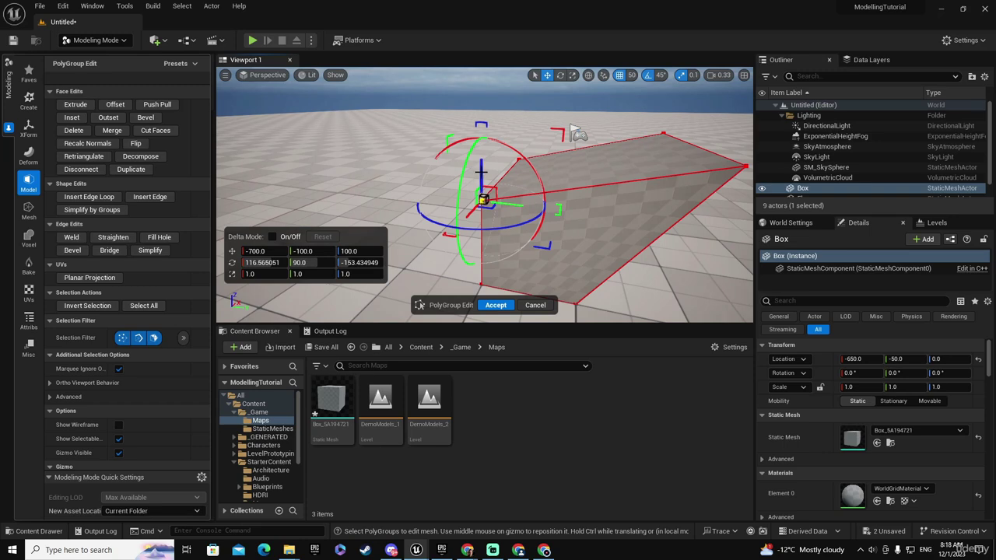
pyautogui.moveTo(482, 146); pyautogui.dragTo(485, 76)
pyautogui.moveTo(521, 145); pyautogui.dragTo(599, 165, button='right')
pyautogui.press('a')
pyautogui.rightClick(521, 145)
pyautogui.press('Escape')
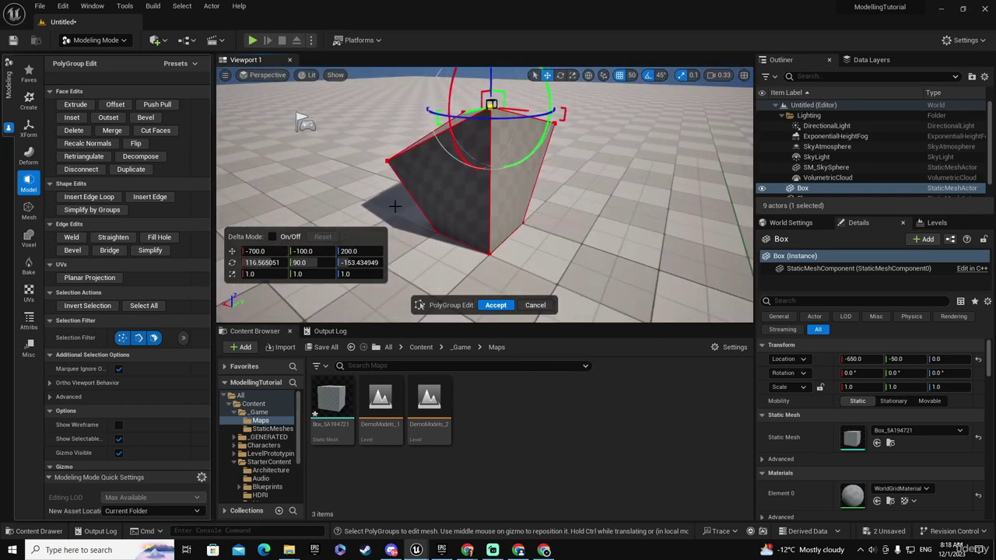
pyautogui.click(536, 305)
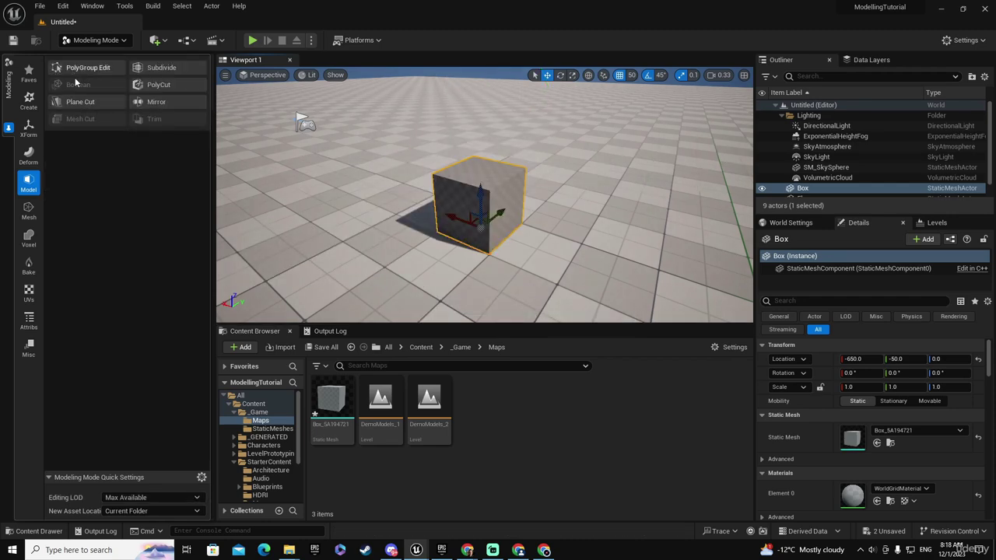
# - With PolyGroup Edit limited to face selection, extend the box by moving its X -700 side face to X -900, and accept the edit
pyautogui.click(77, 71)
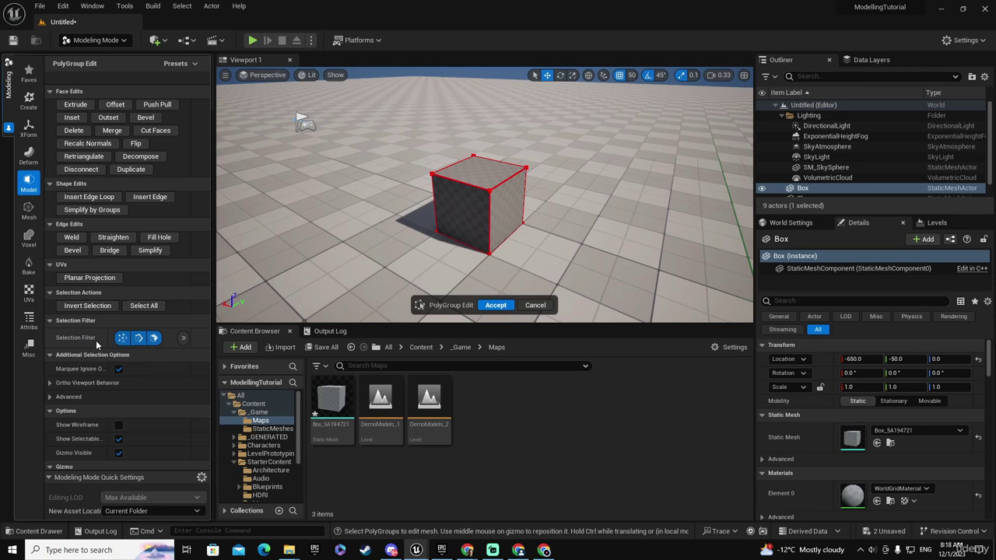
pyautogui.click(147, 340)
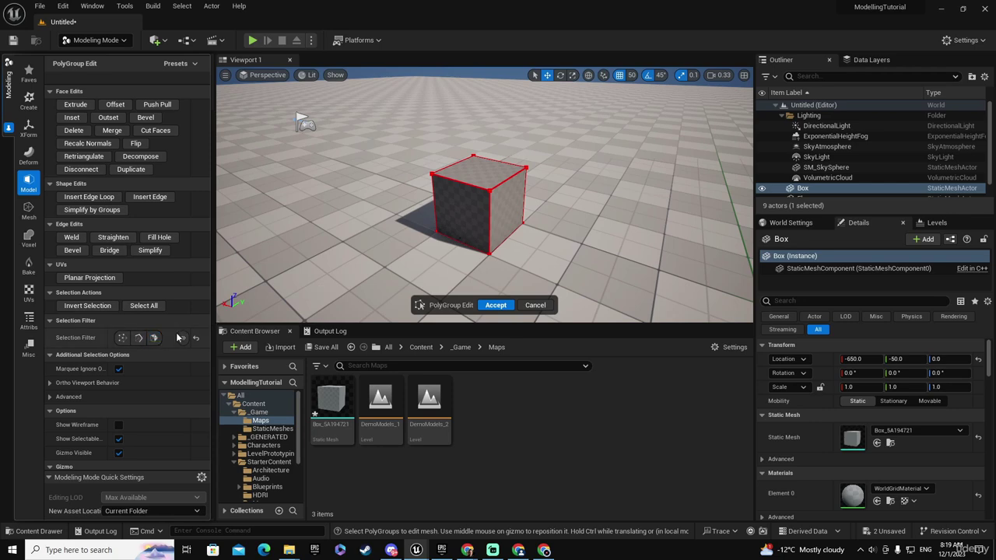
pyautogui.click(153, 338)
pyautogui.click(506, 207)
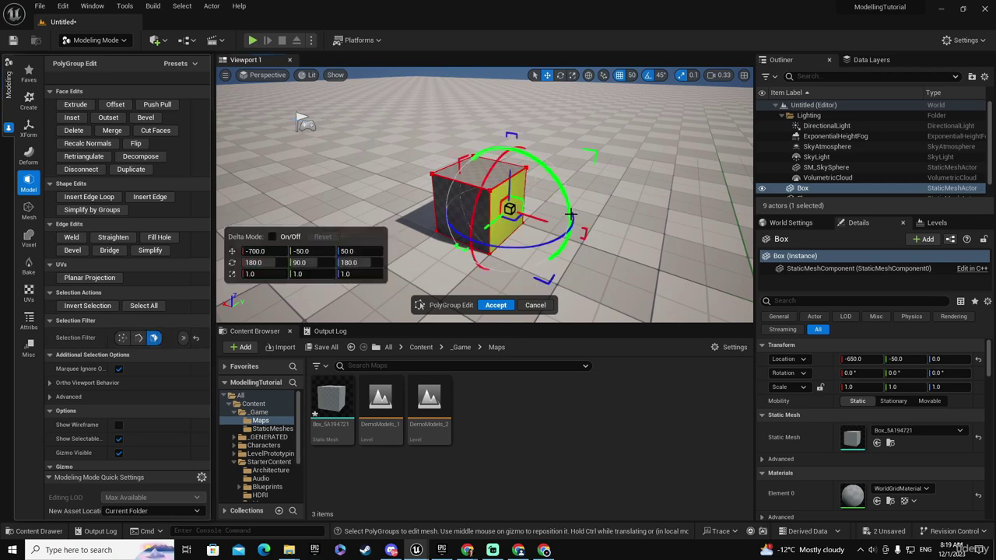
pyautogui.press('f')
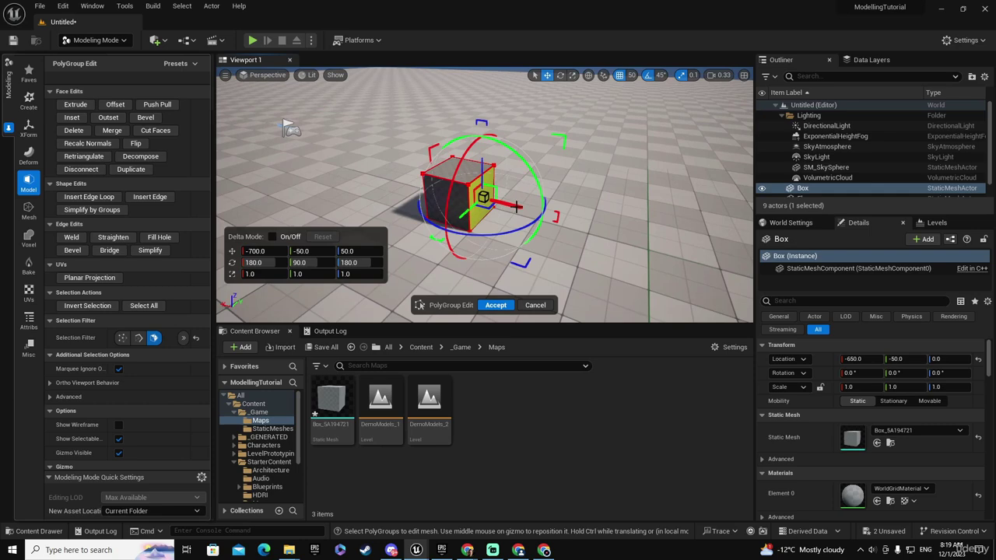
pyautogui.moveTo(516, 206); pyautogui.dragTo(625, 245)
pyautogui.moveTo(614, 244)
pyautogui.mouseDown(button='right')
pyautogui.moveTo(591, 231)
pyautogui.moveTo(490, 253)
pyautogui.moveTo(435, 226)
pyautogui.moveTo(424, 231)
pyautogui.moveTo(602, 245)
pyautogui.mouseUp(button='right')
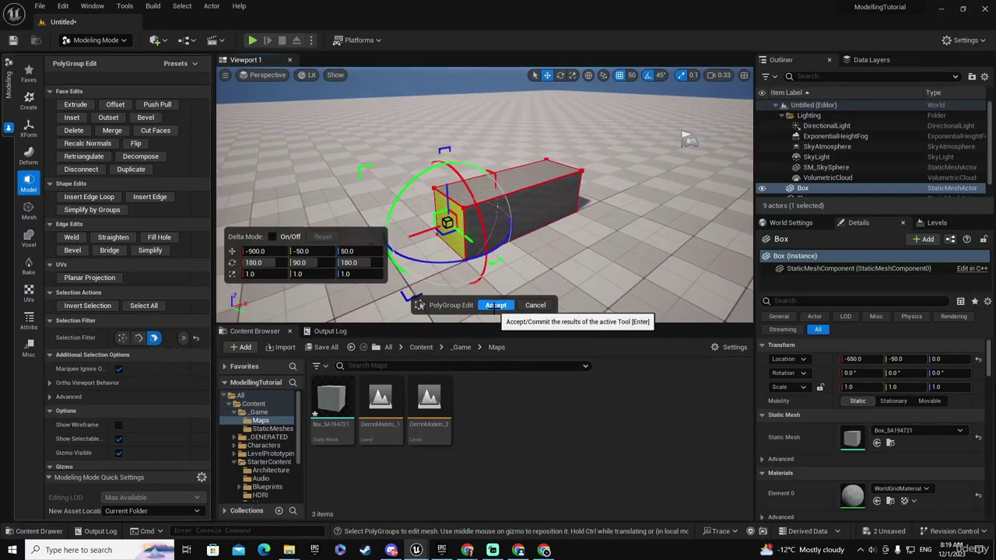
pyautogui.click(495, 306)
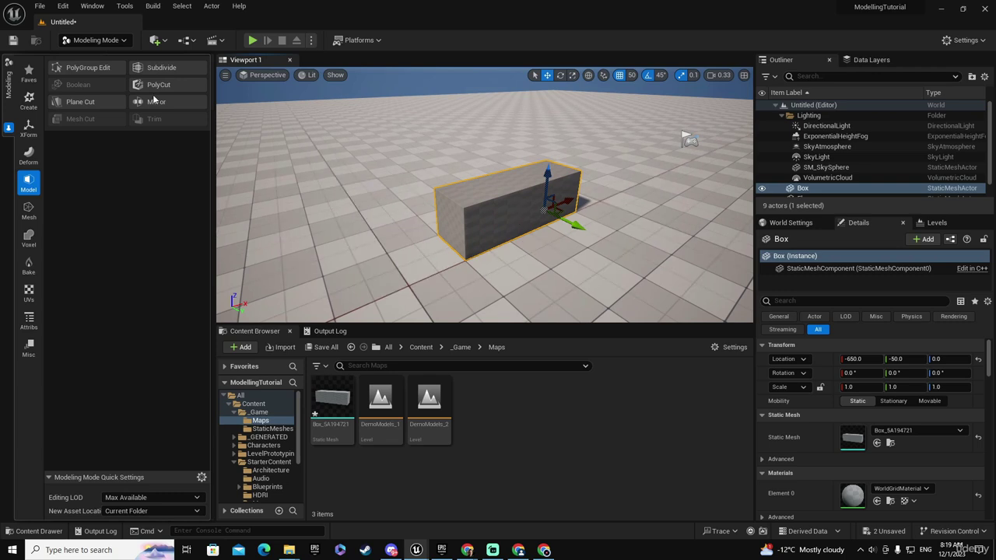
# - Create a second 100 x 100 x 100 box at X -750, Y 150 beside the first, and undo its creation
pyautogui.click(28, 100)
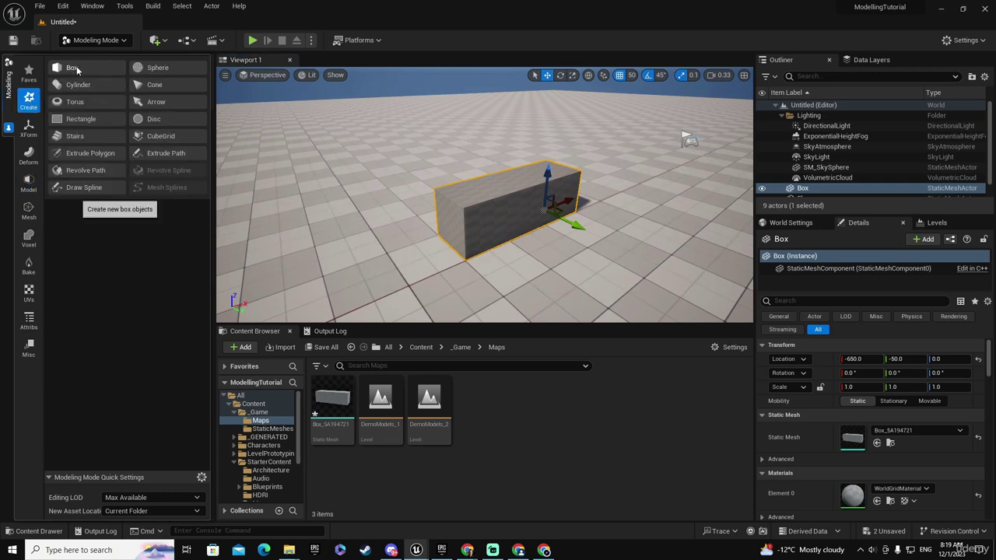
pyautogui.click(74, 68)
pyautogui.click(596, 266)
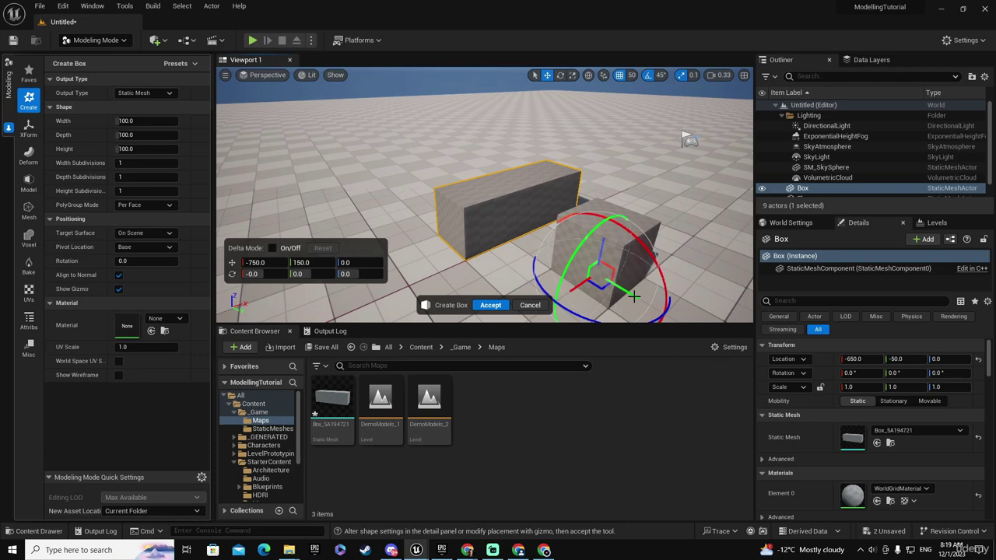
pyautogui.click(490, 305)
pyautogui.moveTo(720, 103); pyautogui.dragTo(576, 153, button='right')
pyautogui.scroll(3, 345, 238)
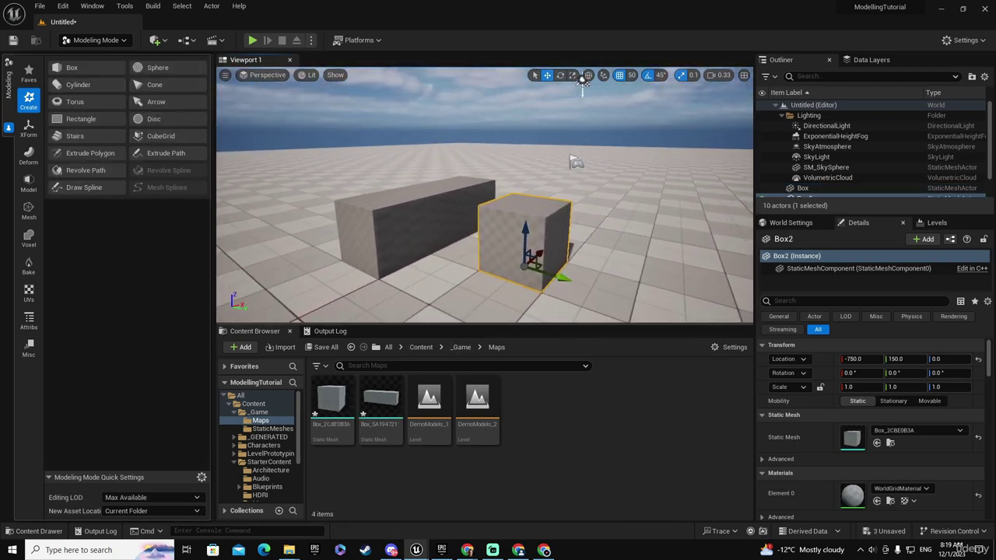
pyautogui.click(29, 184)
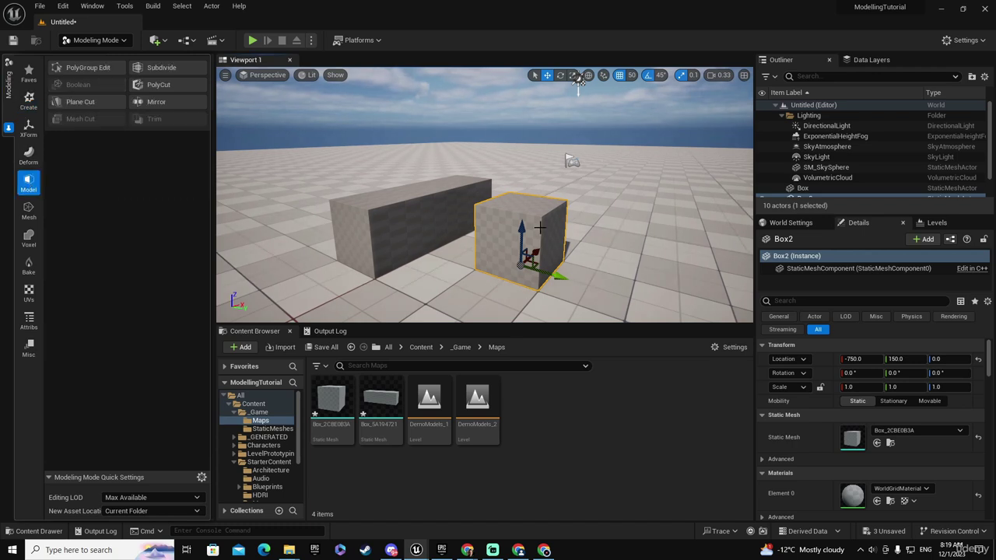
pyautogui.hotkey('ctrl', 'z')
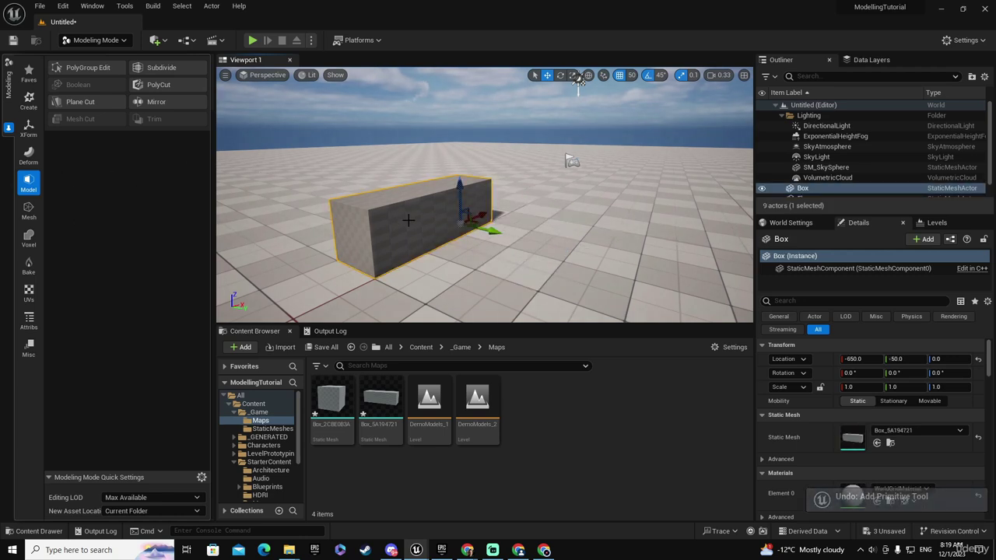
# - In PolyGroup Edit, move the box's long side face outward to Y 150 and raise it along Z
pyautogui.click(61, 70)
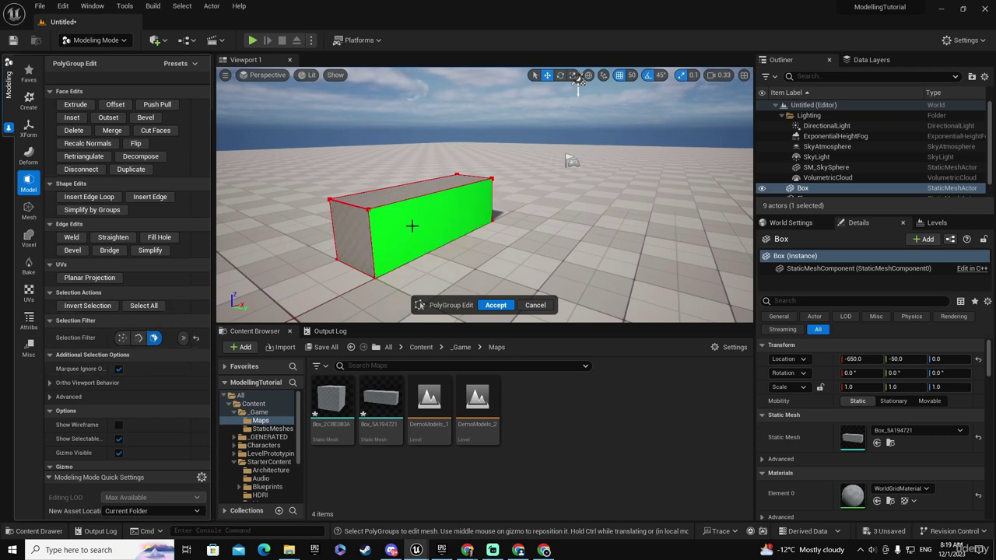
pyautogui.click(441, 226)
pyautogui.moveTo(441, 226); pyautogui.dragTo(486, 244, button='right')
pyautogui.moveTo(554, 223); pyautogui.dragTo(549, 223, button='right')
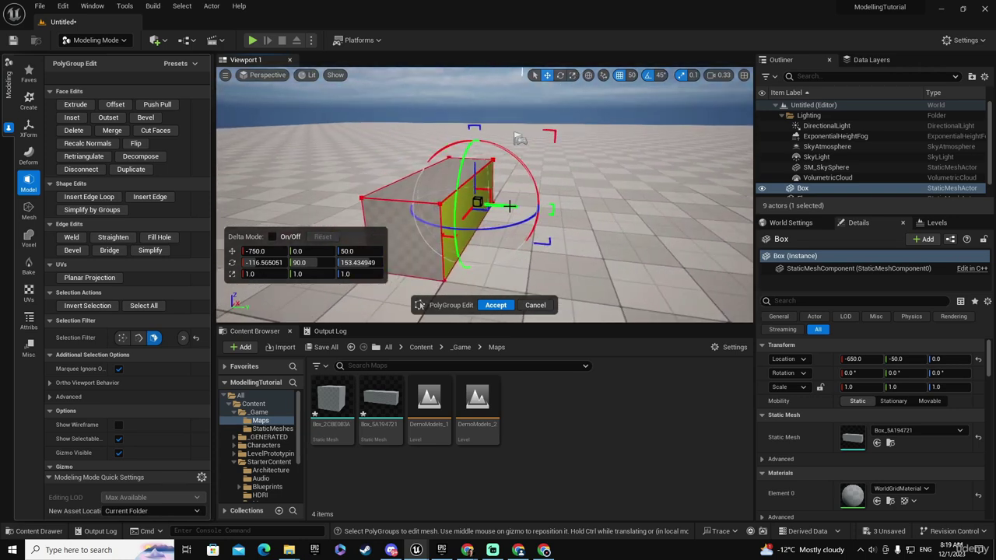
pyautogui.moveTo(509, 206); pyautogui.dragTo(604, 208)
pyautogui.moveTo(603, 208); pyautogui.dragTo(550, 183, button='right')
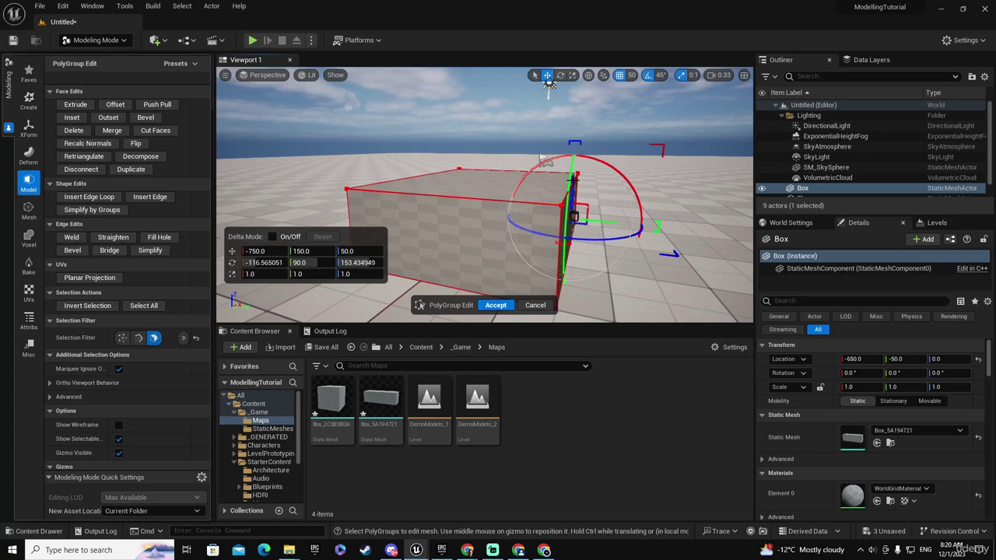
pyautogui.moveTo(572, 180); pyautogui.dragTo(587, 94)
# - Shorten the box by moving its end face at X -900 inward to X -750
pyautogui.moveTo(613, 162); pyautogui.dragTo(292, 212, button='right')
pyautogui.moveTo(561, 178); pyautogui.dragTo(525, 176, button='right')
pyautogui.click(561, 178)
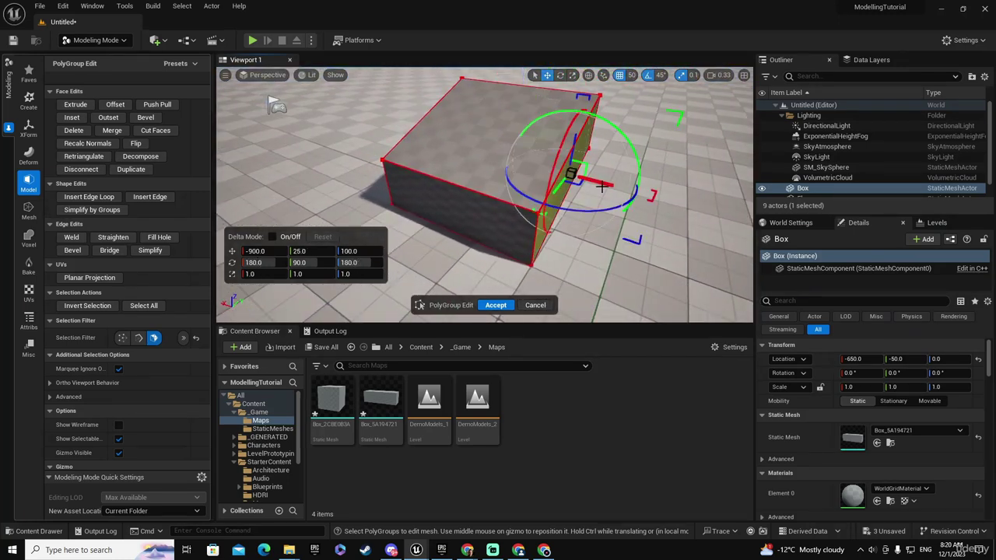
pyautogui.moveTo(612, 186); pyautogui.dragTo(512, 164)
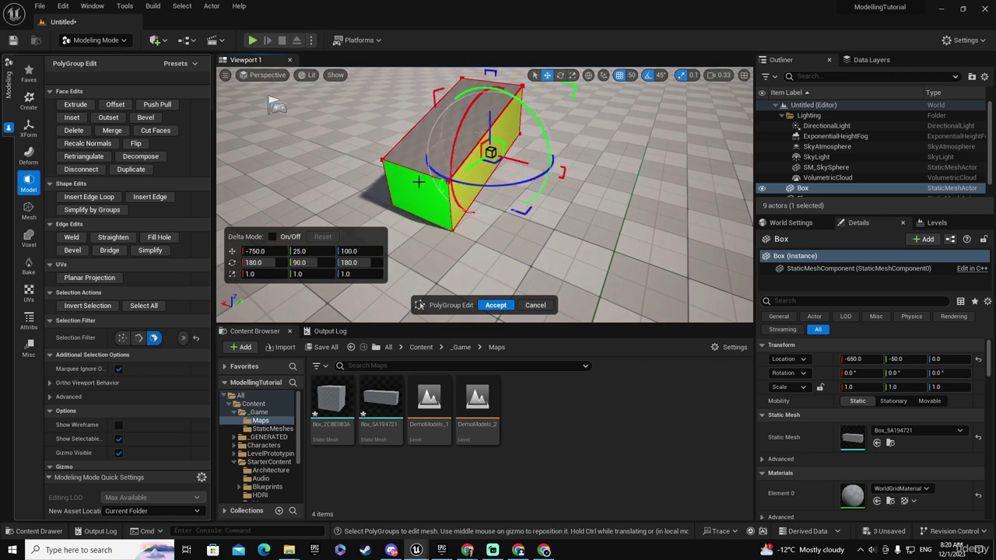
# - Allow edge selection alongside faces, and raise the box's top edge at Y -100 to Z 200
pyautogui.click(124, 338)
pyautogui.click(137, 338)
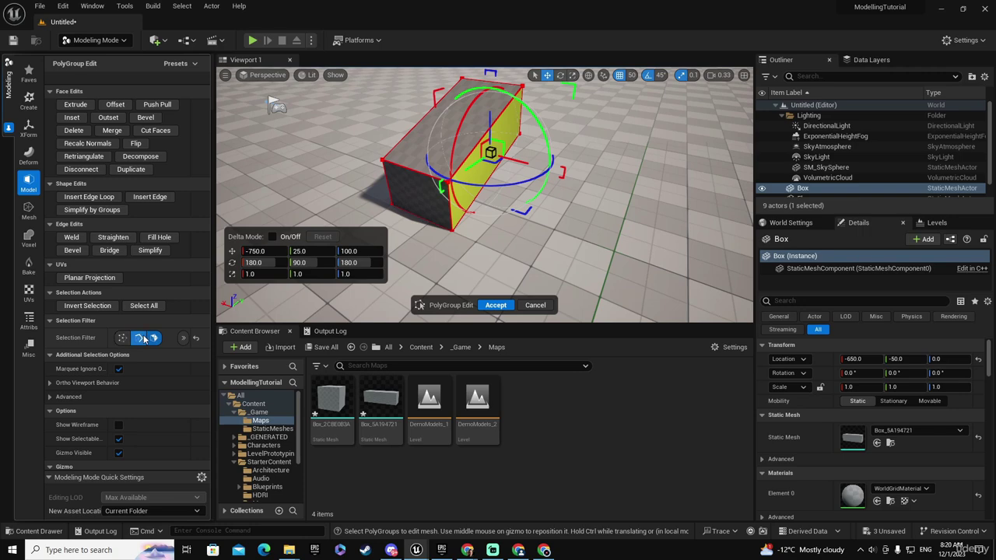
pyautogui.click(420, 171)
pyautogui.moveTo(408, 131); pyautogui.dragTo(401, 81)
pyautogui.moveTo(525, 148); pyautogui.dragTo(420, 128, button='right')
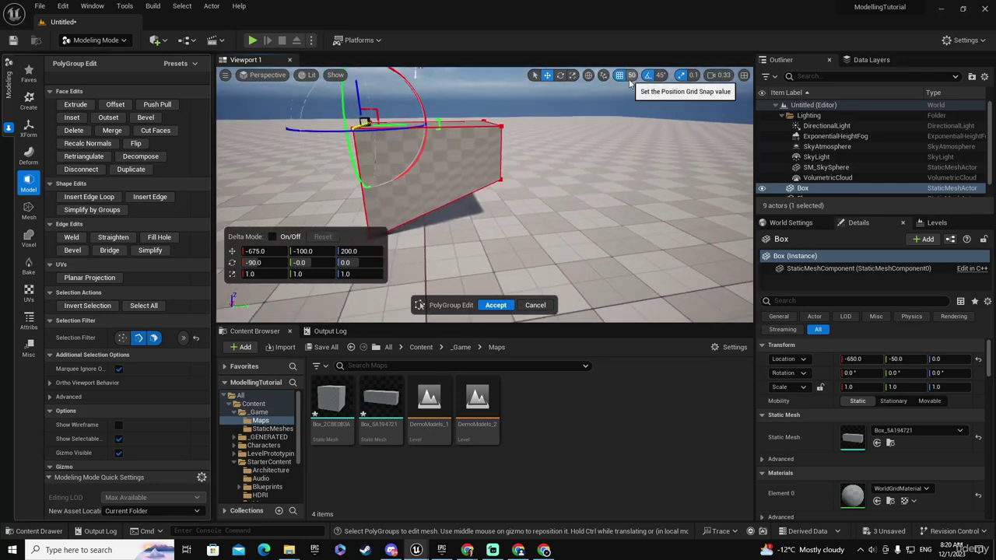
pyautogui.moveTo(476, 152); pyautogui.dragTo(505, 141, button='right')
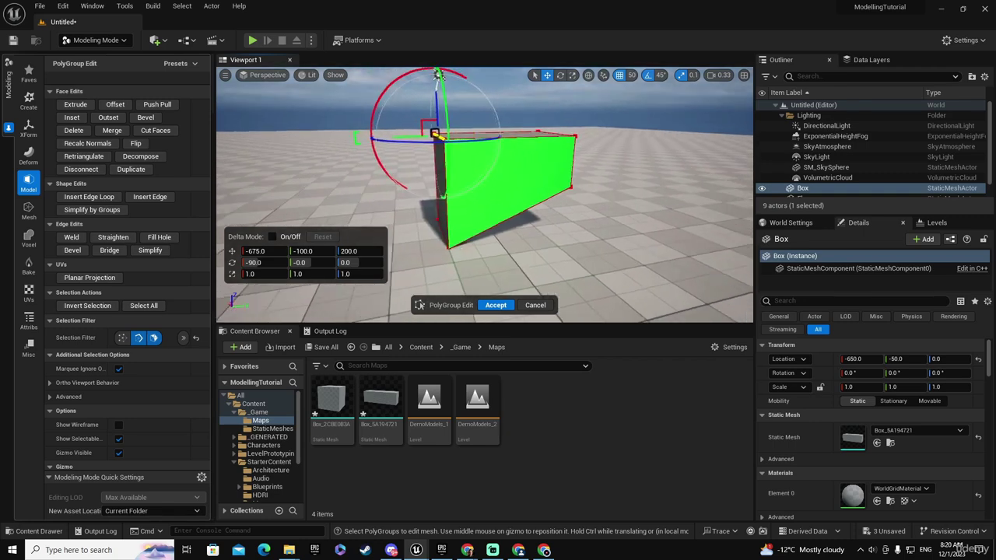
pyautogui.moveTo(401, 144); pyautogui.dragTo(441, 140, button='right')
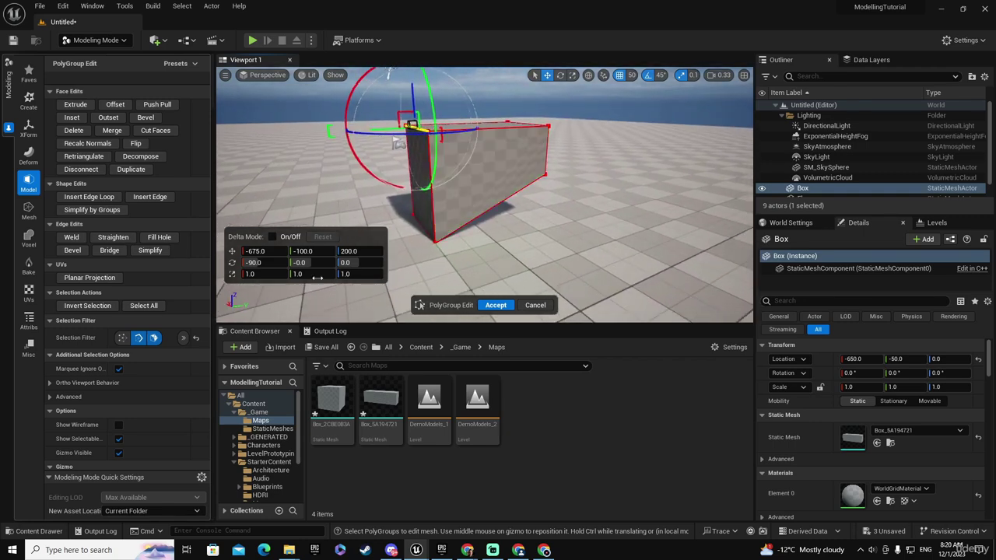
# - Turn vertex selection back on, accept the PolyGroup edits, and deselect the box
pyautogui.click(122, 338)
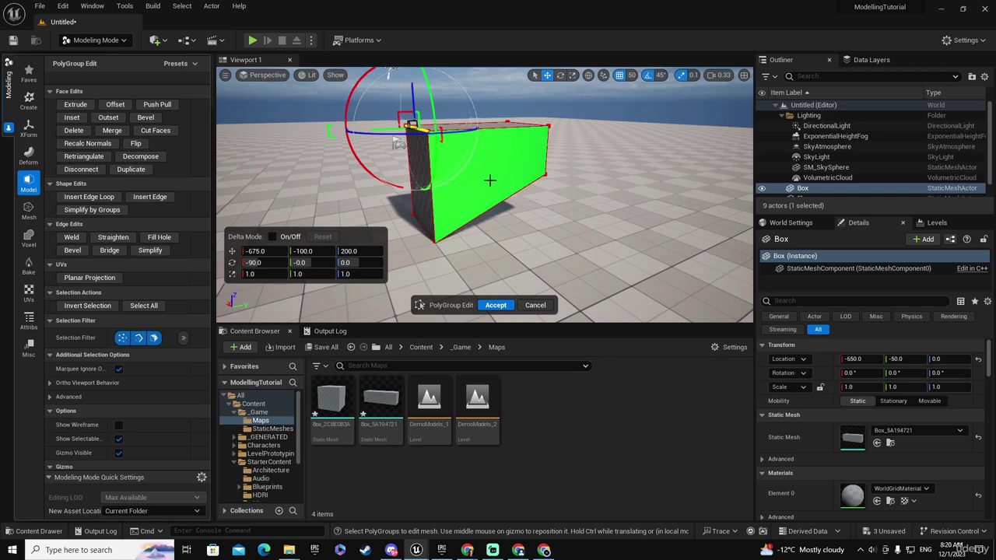
pyautogui.moveTo(490, 180); pyautogui.dragTo(455, 188, button='right')
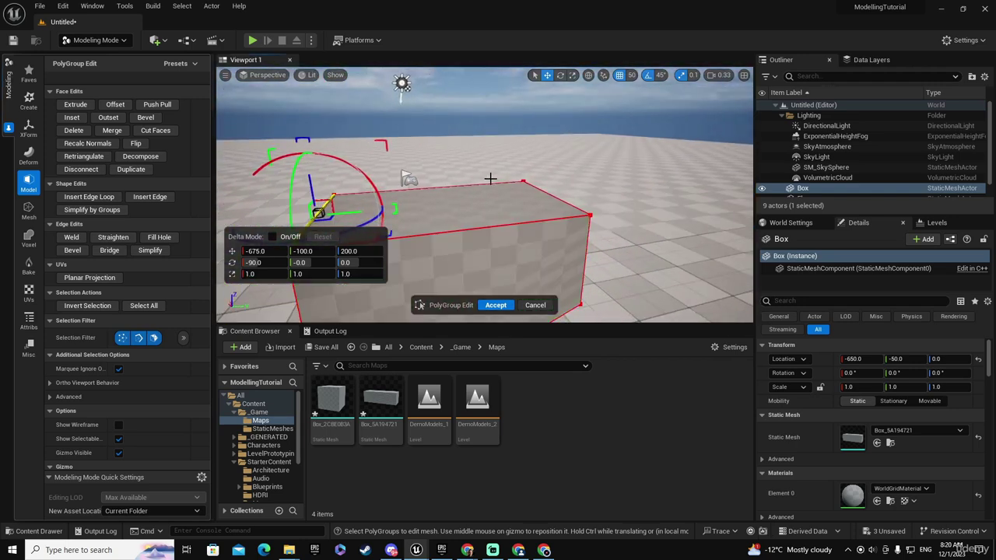
pyautogui.click(496, 305)
pyautogui.press('Escape')
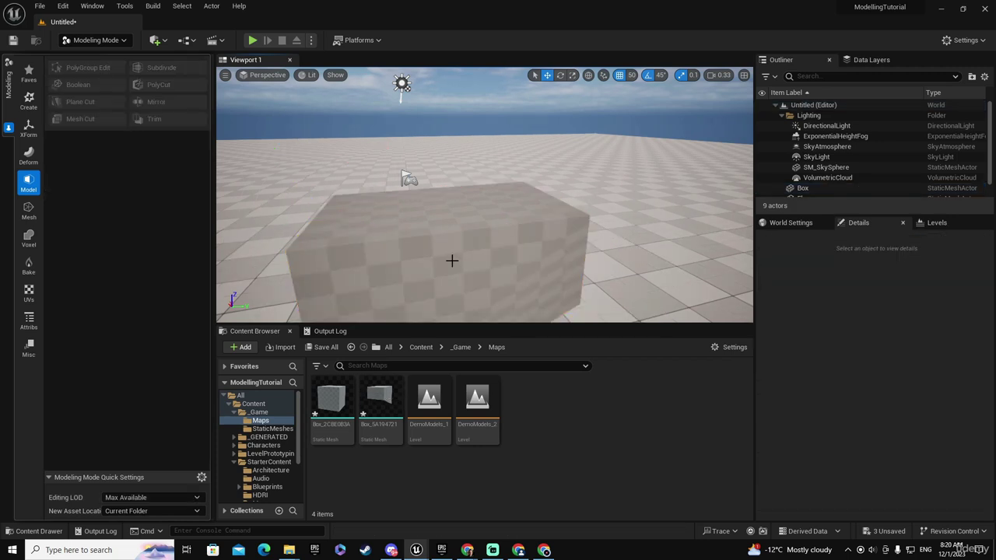
# - With a position grid snap of 10, extrude the box's top face up to Z 240 in PolyGroup Edit and accept
pyautogui.click(459, 276)
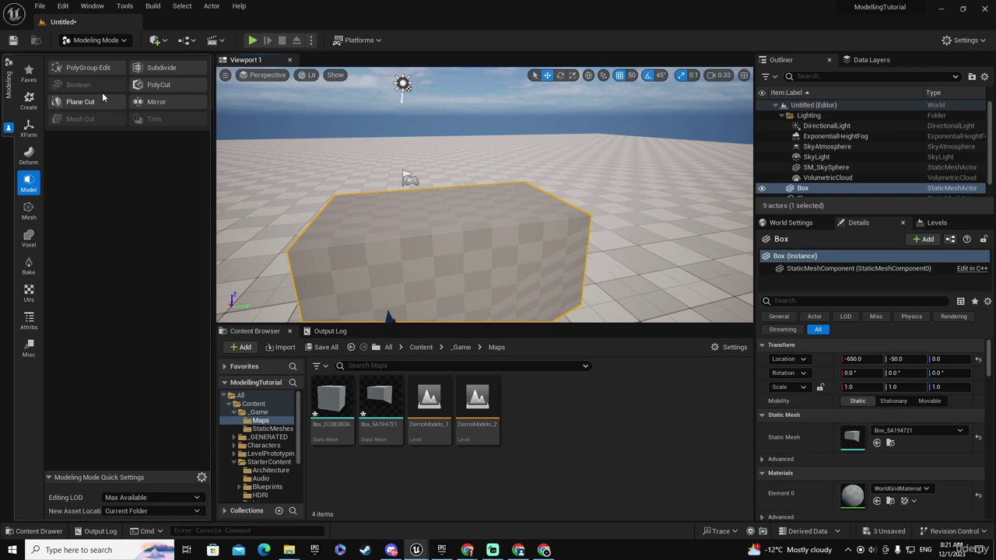
pyautogui.click(80, 67)
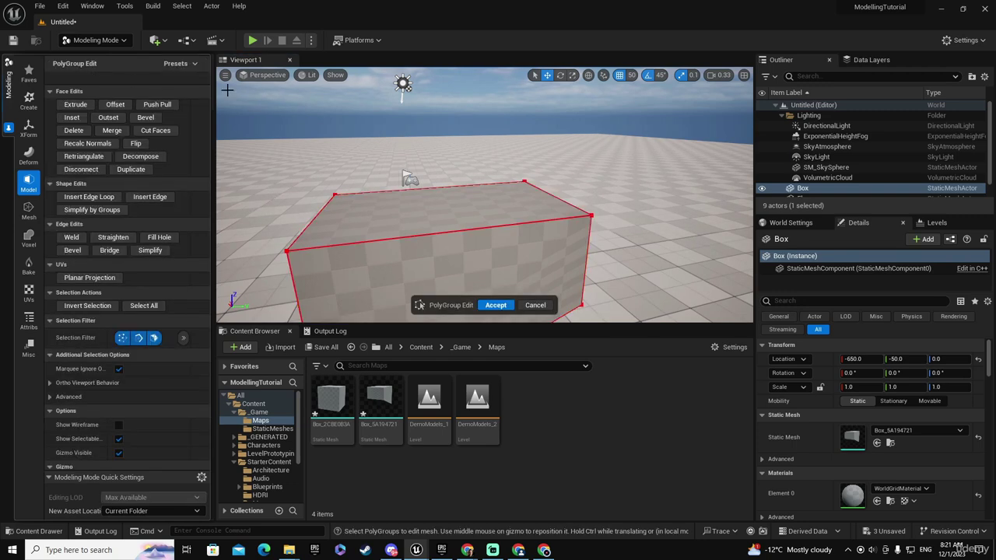
pyautogui.click(413, 210)
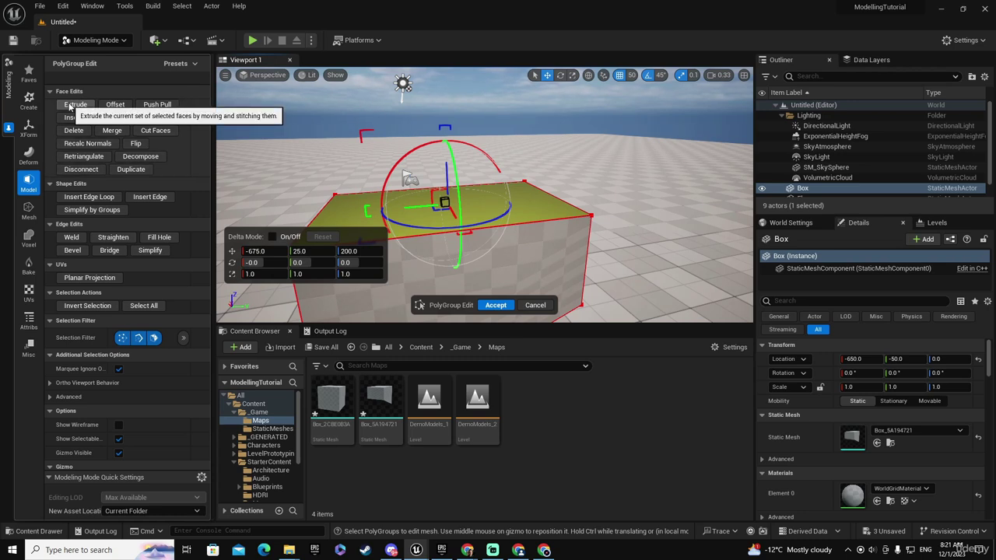
pyautogui.click(632, 75)
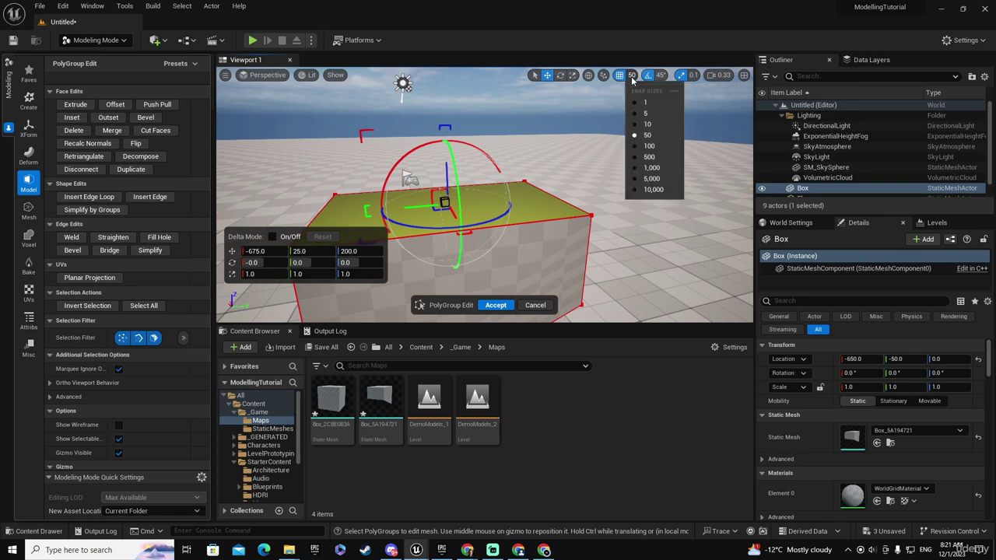
pyautogui.click(646, 126)
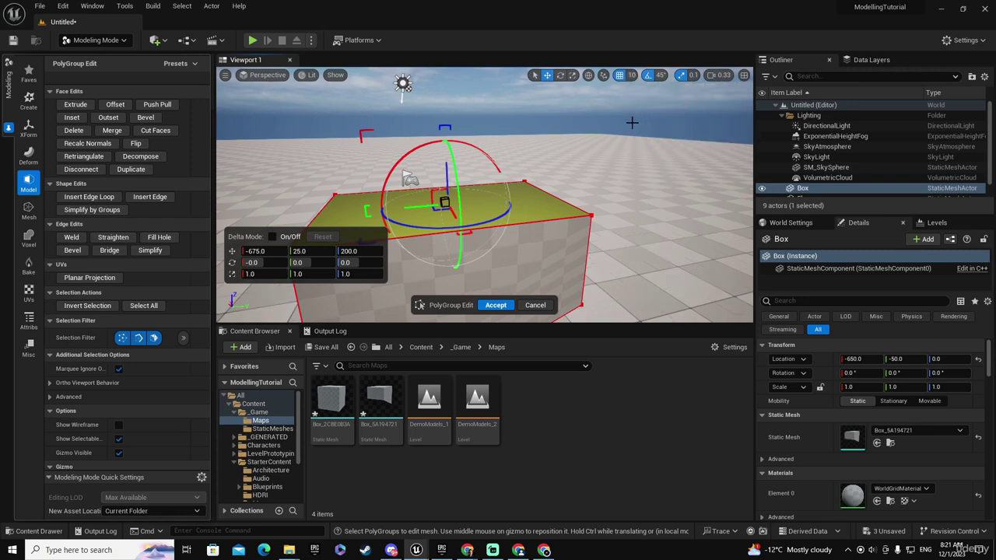
pyautogui.click(76, 105)
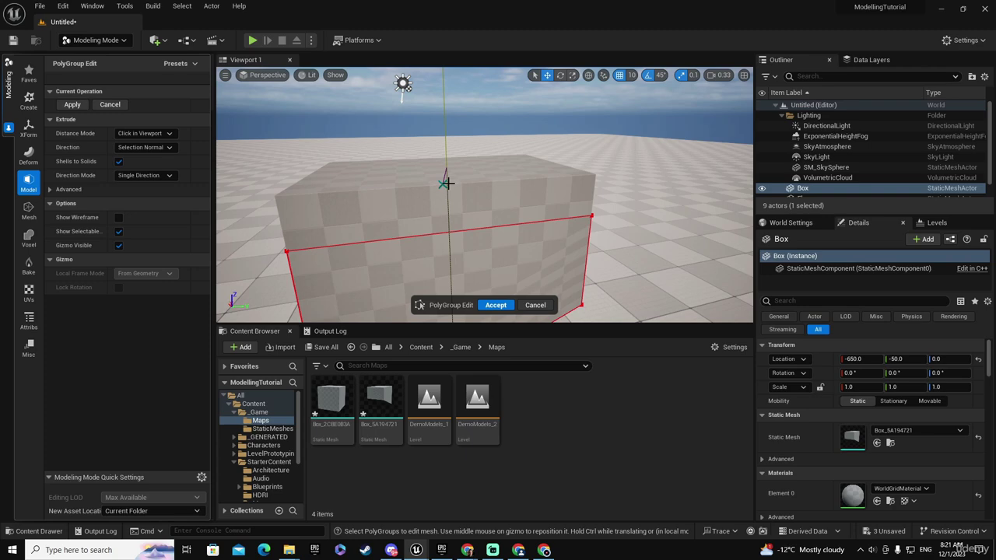
pyautogui.click(444, 179)
pyautogui.moveTo(467, 257); pyautogui.dragTo(475, 292, button='right')
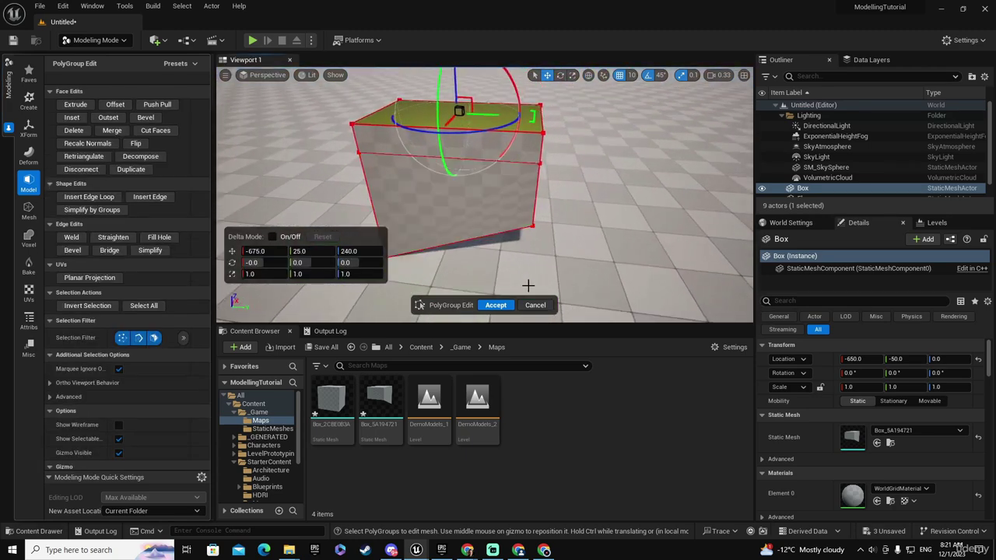
pyautogui.click(495, 305)
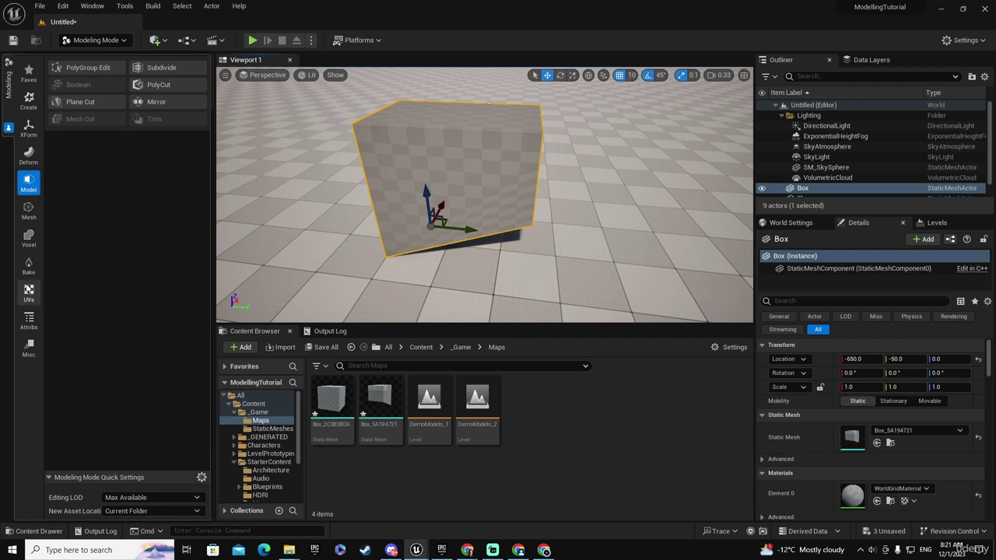
# - Examine the extruded box's wireframe and edges with the Mesh Inspector, and close the inspection
pyautogui.click(31, 322)
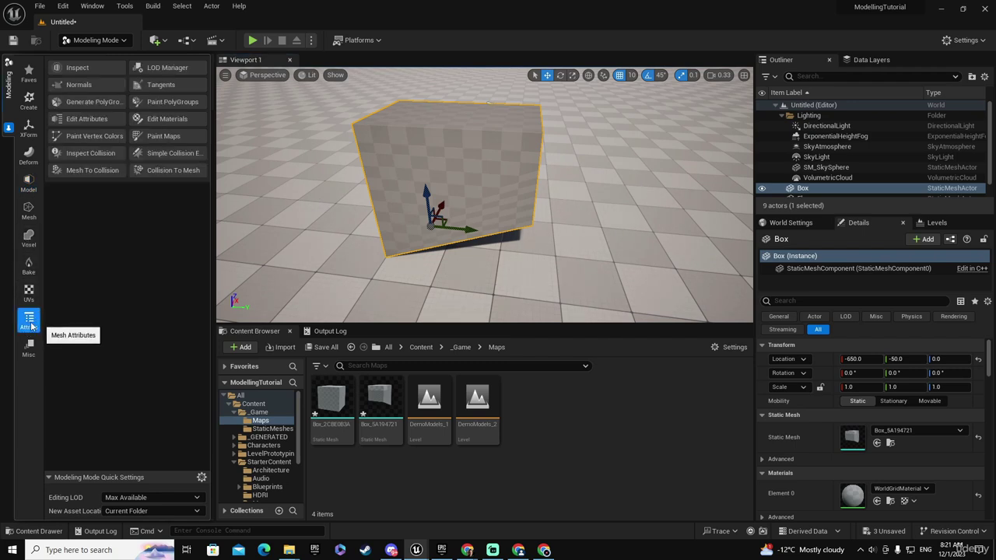
pyautogui.click(77, 68)
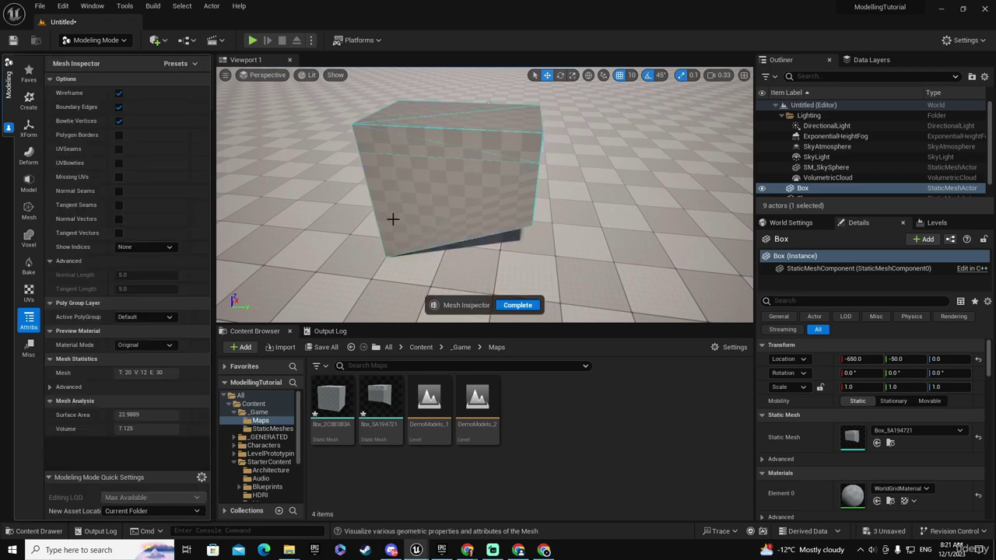
pyautogui.moveTo(462, 192); pyautogui.dragTo(412, 159, button='right')
pyautogui.moveTo(659, 180); pyautogui.dragTo(392, 115, button='right')
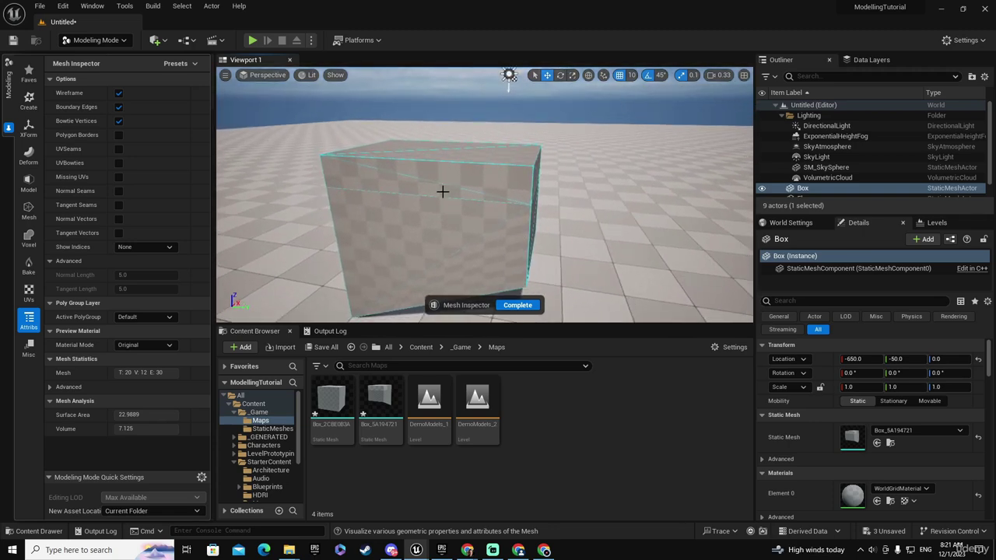
pyautogui.click(517, 305)
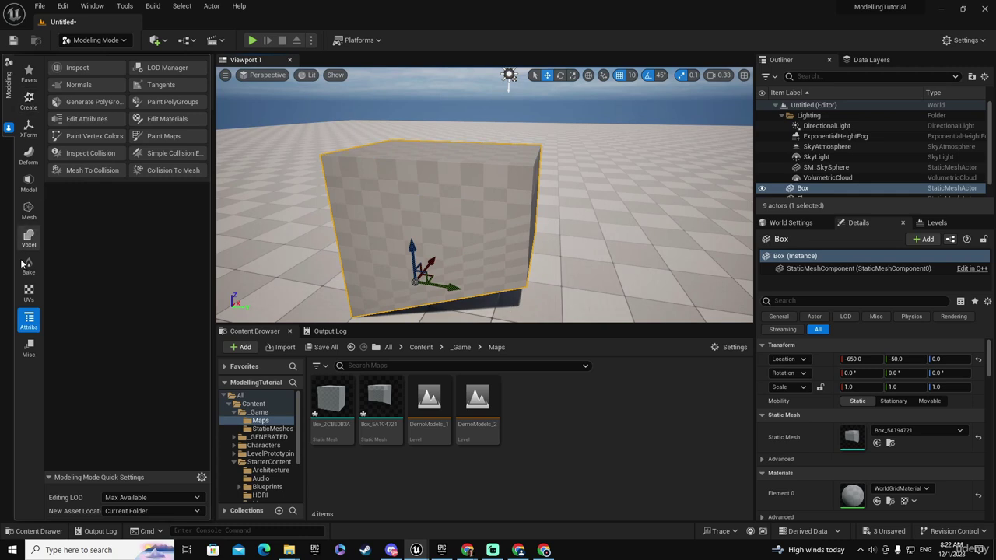
# - Restart PolyGroup Edit on the box and inset its top face to leave a narrow border
pyautogui.click(29, 186)
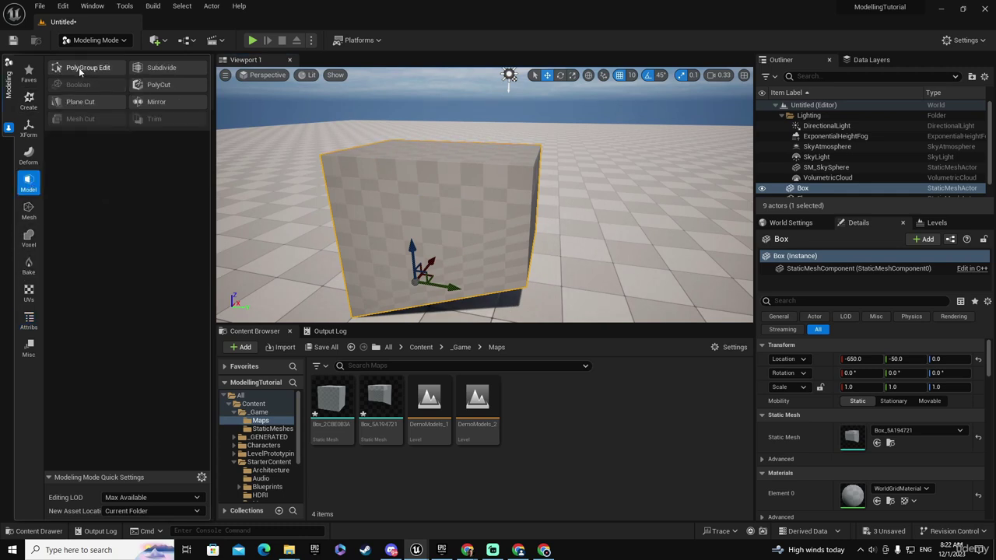
pyautogui.click(78, 66)
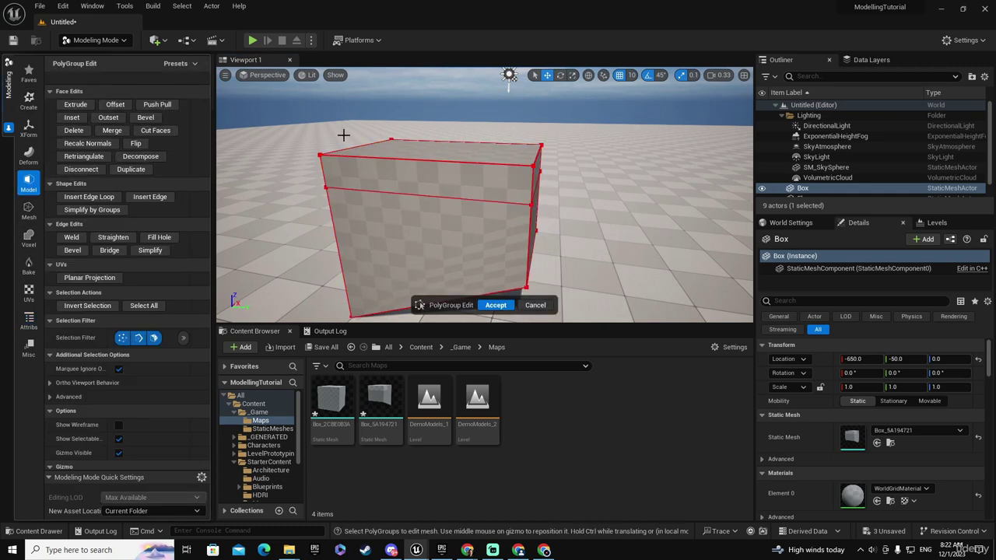
pyautogui.click(432, 153)
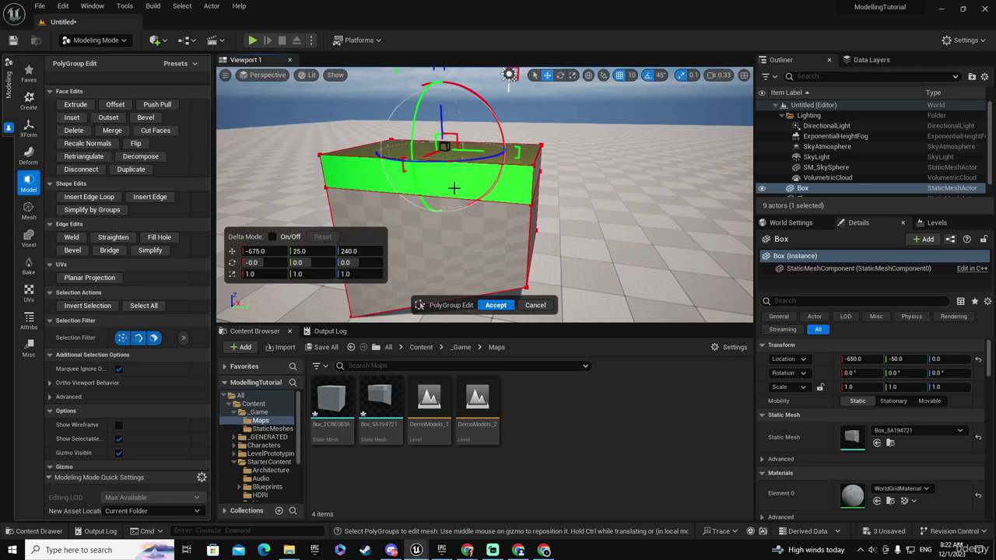
pyautogui.moveTo(468, 166); pyautogui.dragTo(469, 162, button='right')
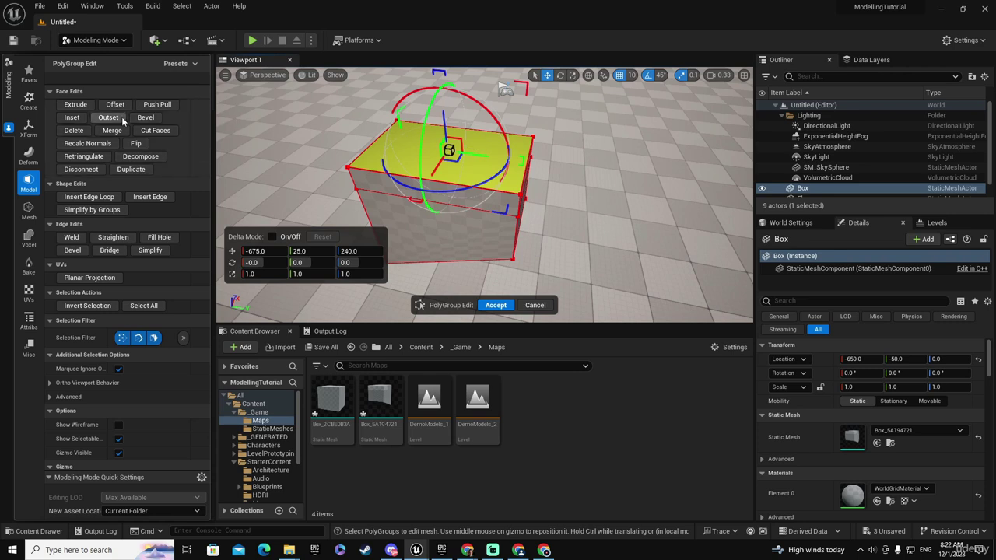
pyautogui.click(71, 117)
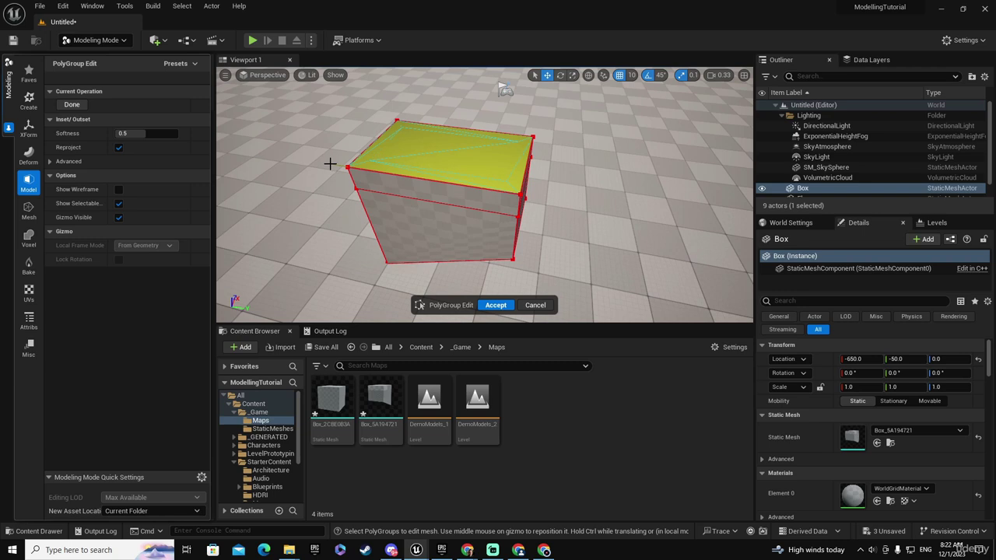
pyautogui.click(325, 163)
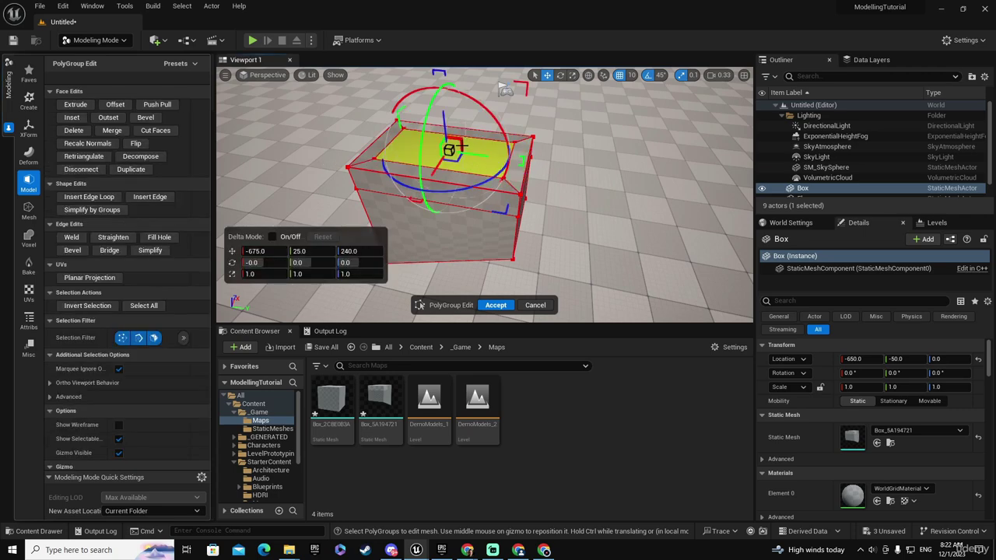
# - Move the box's inset top face straight up to Z 300 so the sides taper inward
pyautogui.press('q')
pyautogui.moveTo(485, 155)
pyautogui.mouseDown(button='right')
pyautogui.moveTo(485, 105)
pyautogui.moveTo(483, 154)
pyautogui.mouseUp(button='right')
pyautogui.press('e')
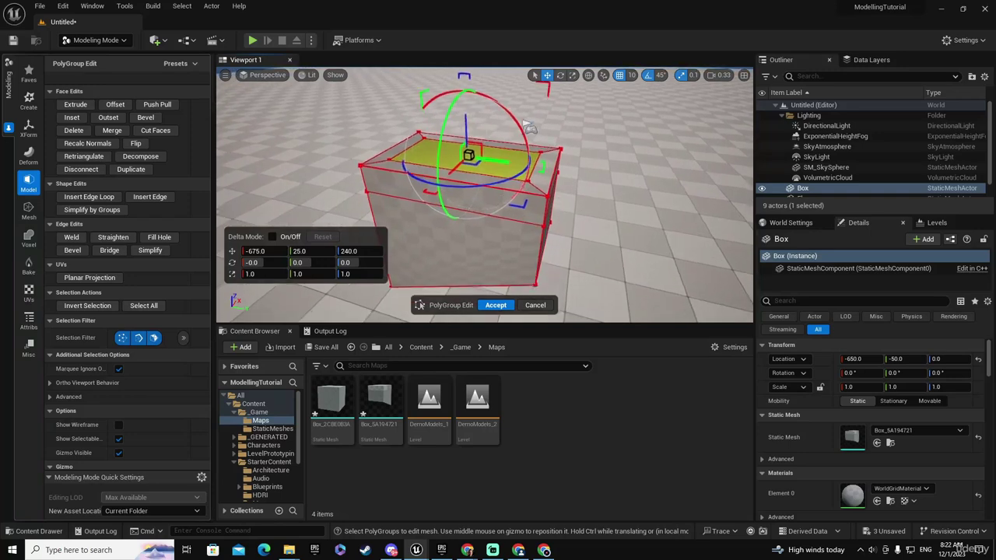
pyautogui.moveTo(467, 119); pyautogui.dragTo(467, 87)
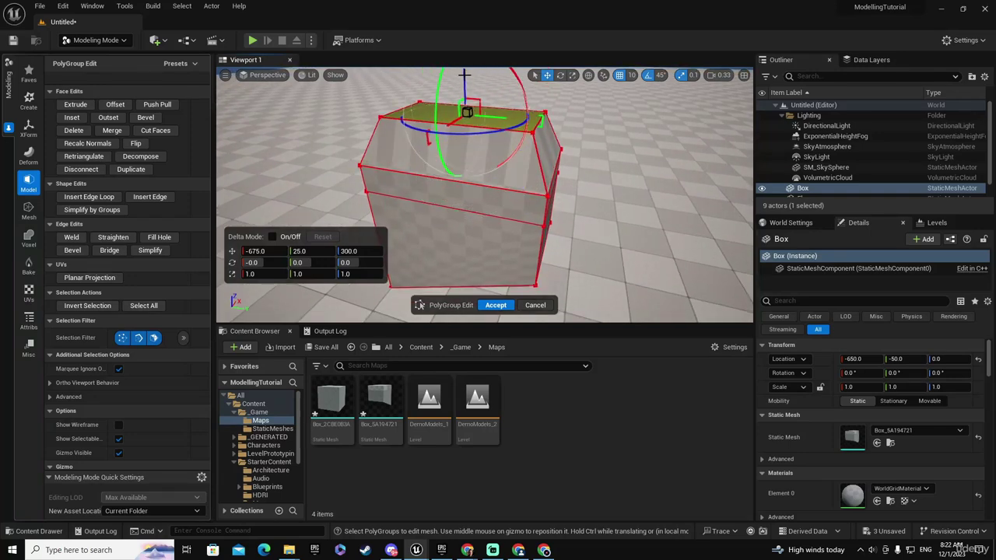
# - Extrude the raised top face upward along its normal to form a block-shaped neck, and accept the PolyGroup edits
pyautogui.keyDown('alt'); pyautogui.moveTo(466, 160); pyautogui.dragTo(436, 159); pyautogui.keyUp('alt')
pyautogui.keyDown('alt'); pyautogui.moveTo(644, 155); pyautogui.dragTo(506, 193); pyautogui.keyUp('alt')
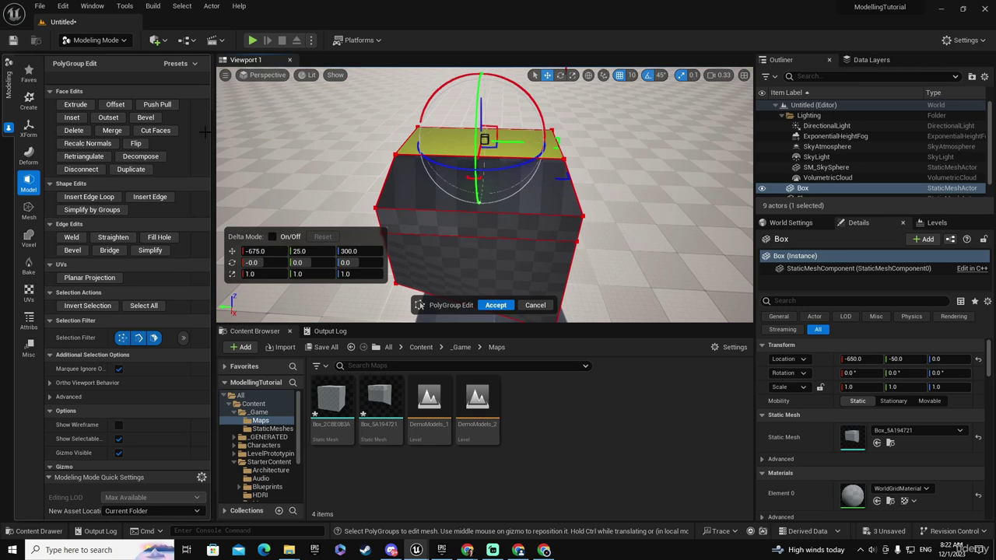
pyautogui.click(75, 105)
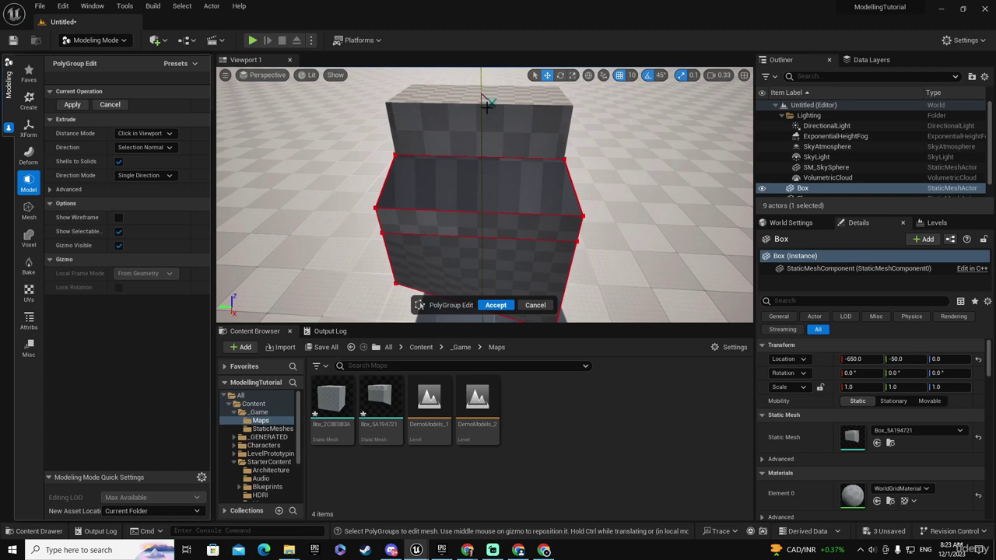
pyautogui.click(486, 109)
pyautogui.click(495, 304)
# - Examine the reshaped box from the side, review its edges and the available operations in PolyGroup Edit, and close the tool
pyautogui.moveTo(520, 278); pyautogui.dragTo(249, 272, button='right')
pyautogui.moveTo(581, 201); pyautogui.dragTo(312, 204, button='right')
pyautogui.moveTo(604, 176); pyautogui.dragTo(462, 198, button='right')
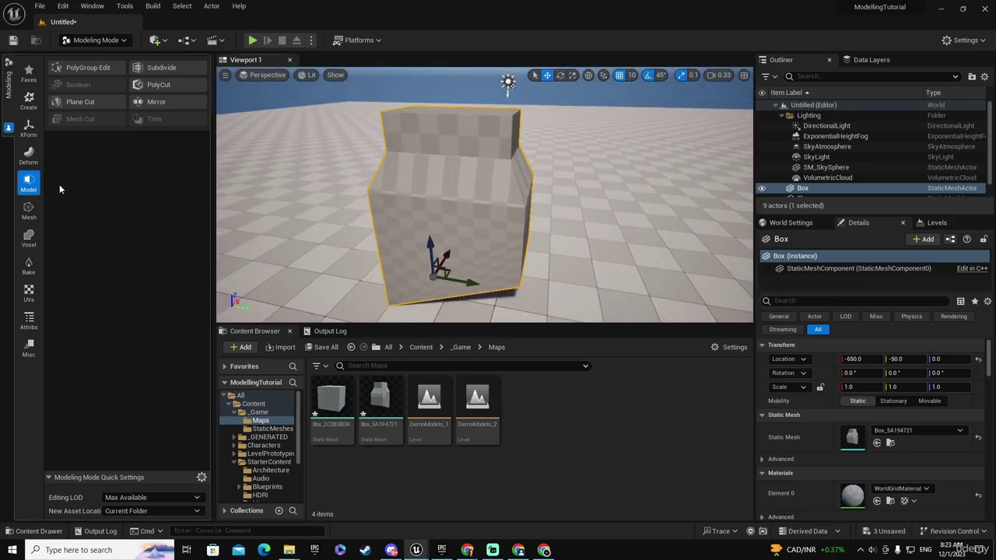
pyautogui.click(104, 67)
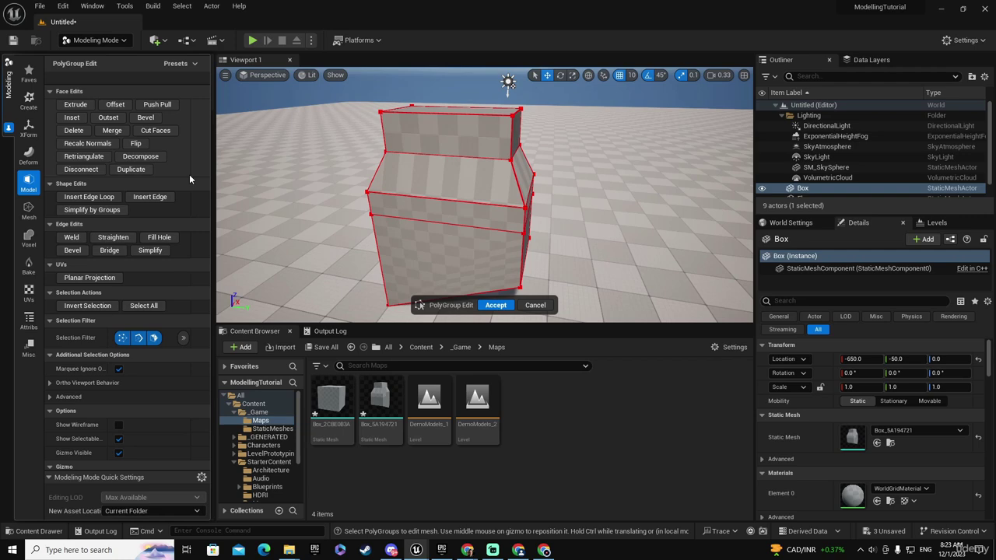
pyautogui.click(505, 305)
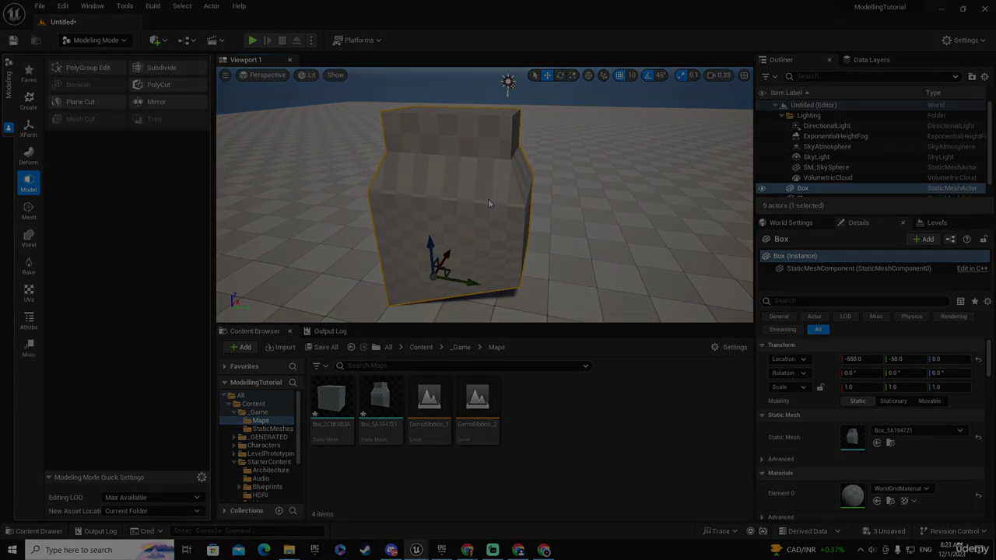